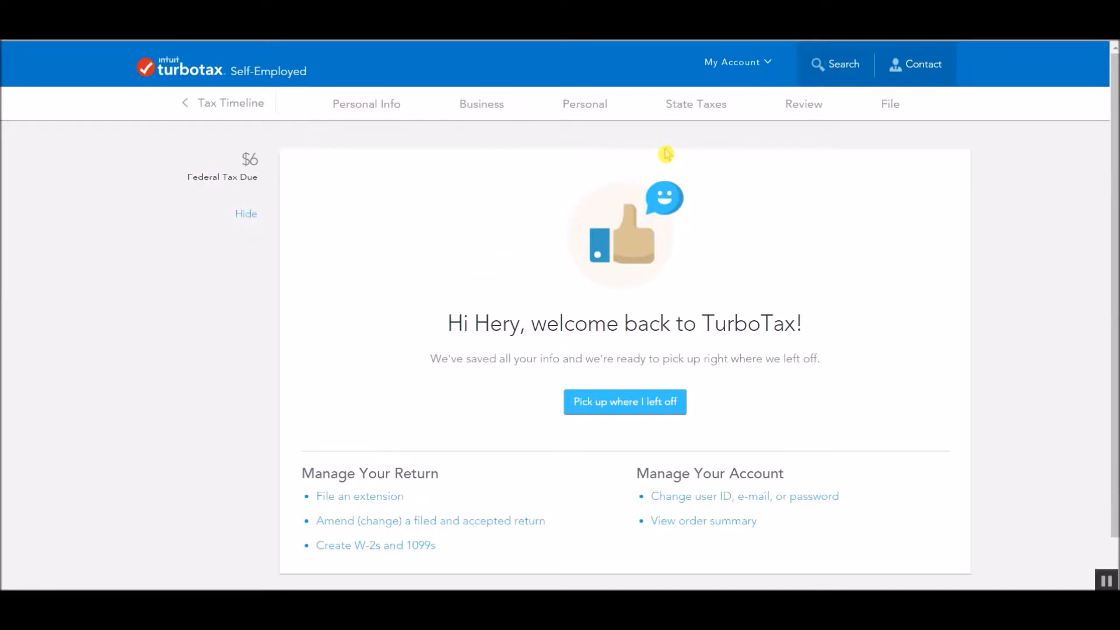
Start the state taxes section and continue past the federal information transfer to the New York return
{"action": "left_click", "coordinate": [704, 109]}
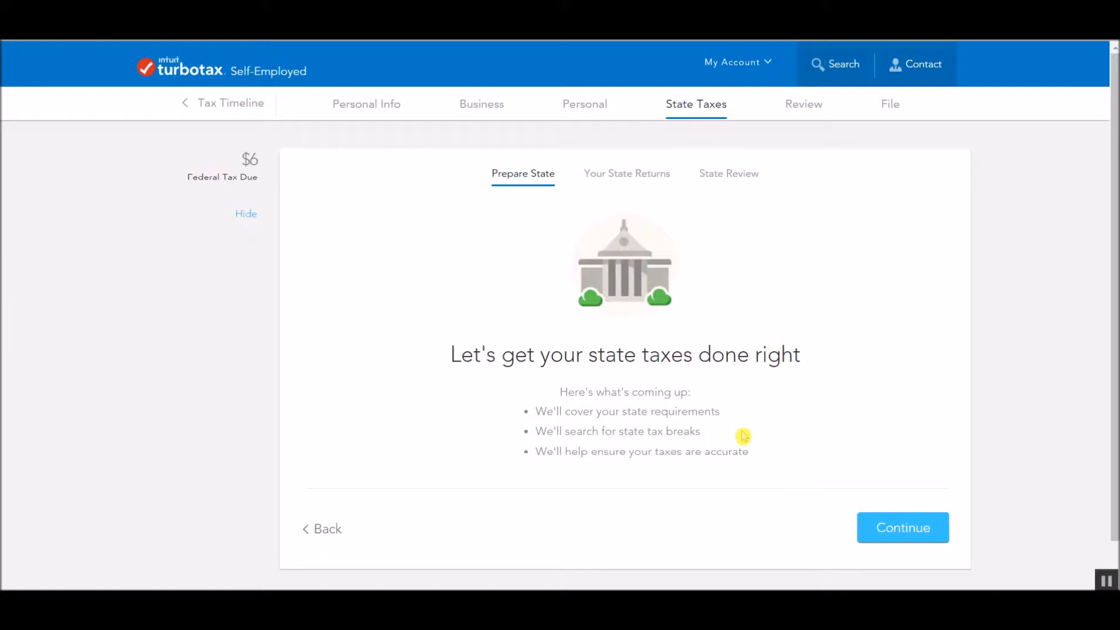
{"action": "left_click", "coordinate": [874, 524]}
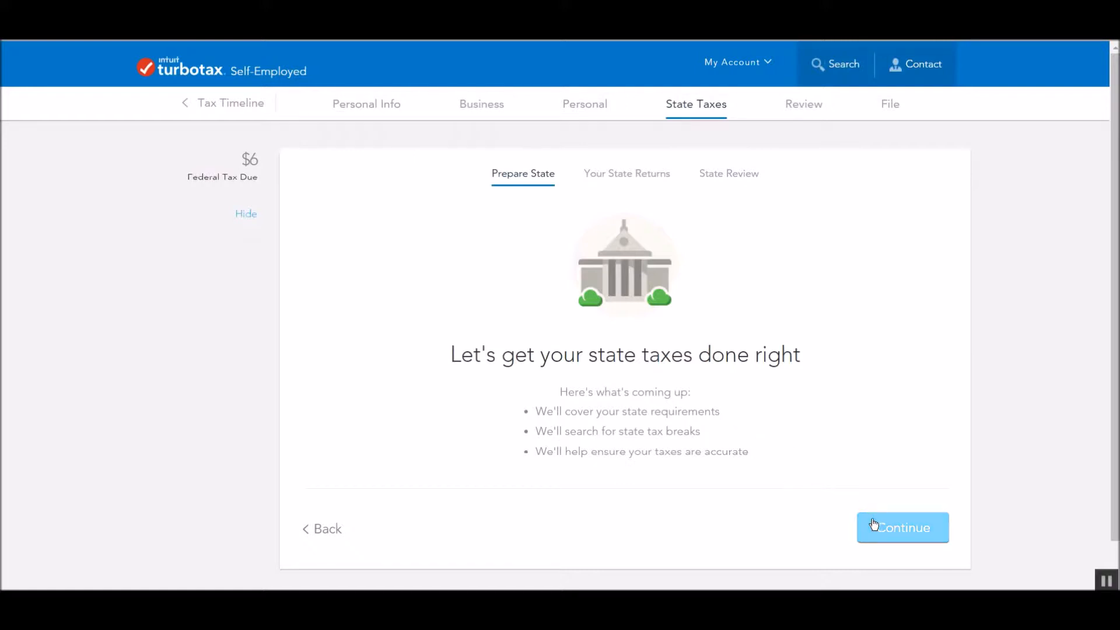
{"action": "left_click", "coordinate": [874, 524]}
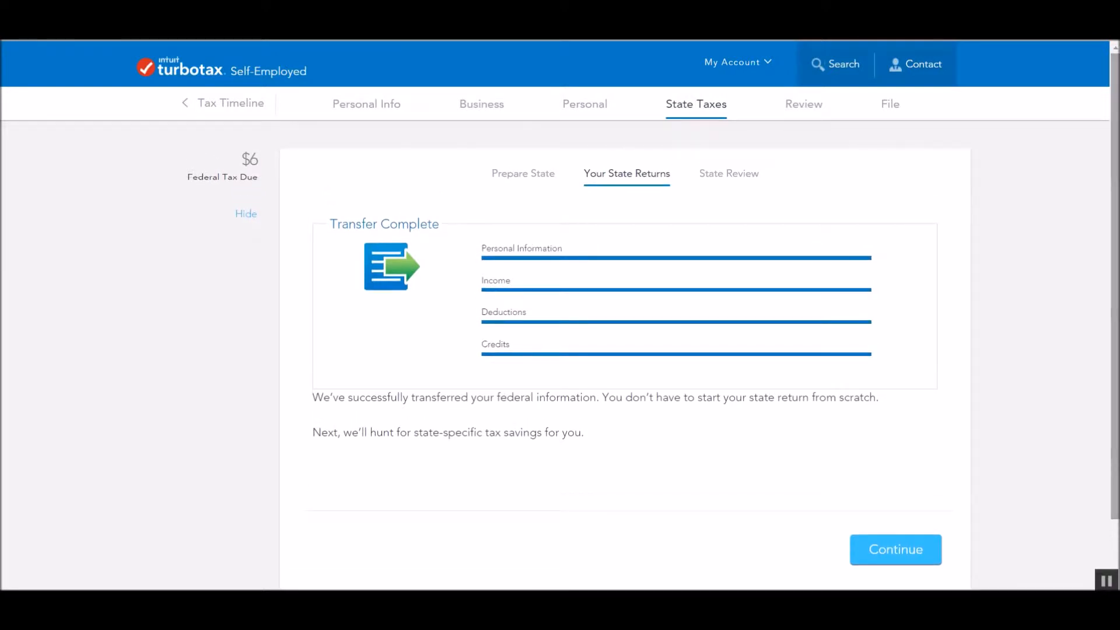
{"action": "left_click", "coordinate": [899, 543]}
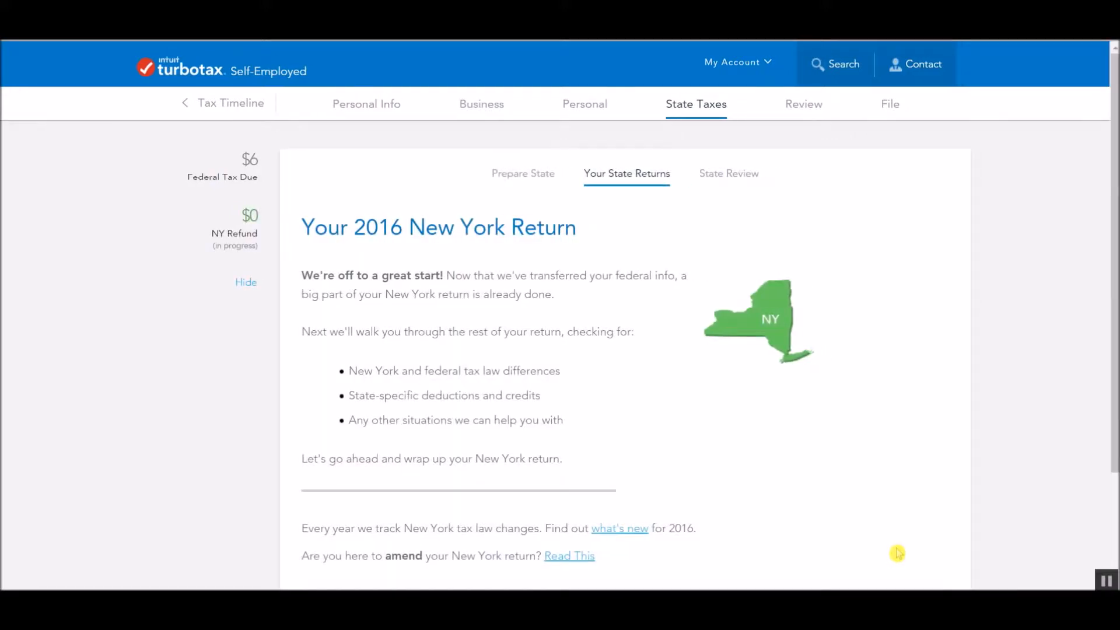
Continue past the 2016 New York return introduction, dismissing the wireless network notification
{"action": "left_click", "coordinate": [1110, 29]}
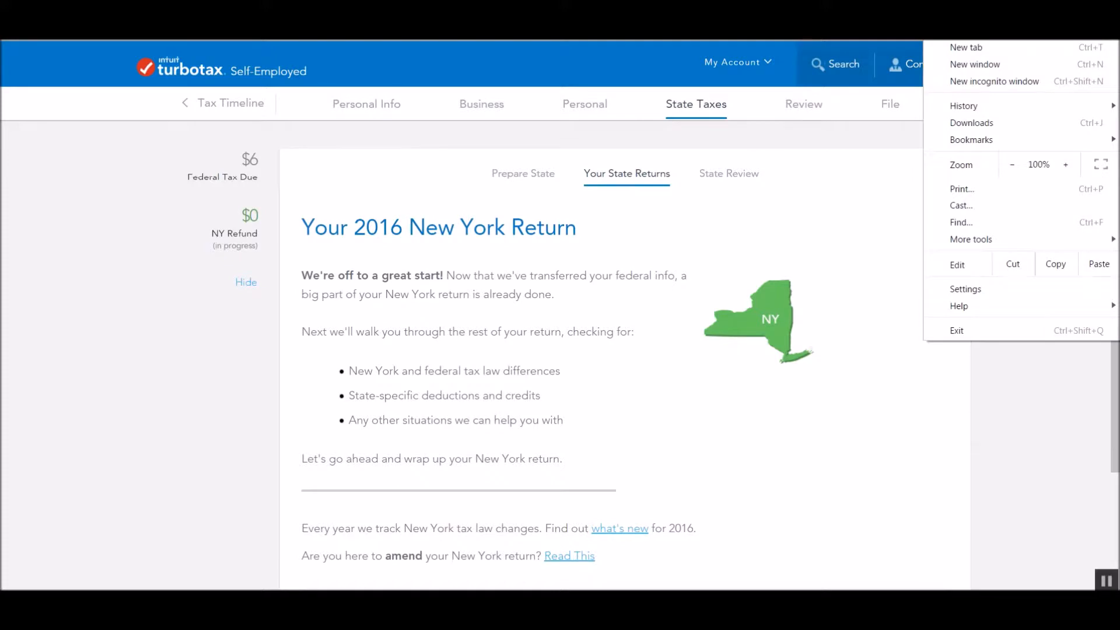
{"action": "left_click", "coordinate": [815, 429]}
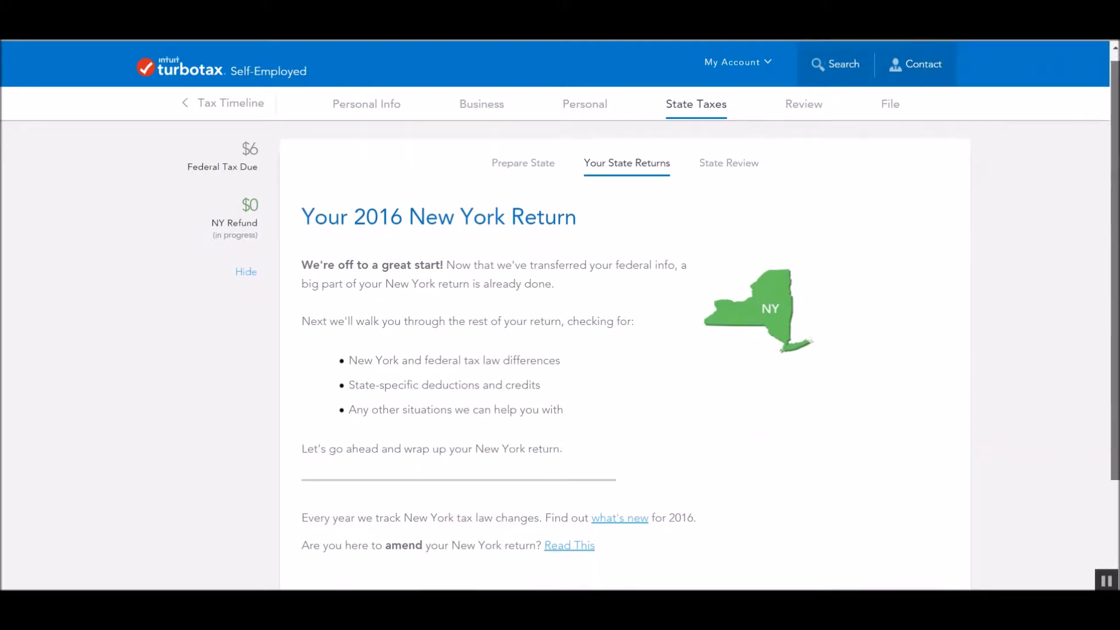
{"action": "scroll", "coordinate": [653, 339], "scroll_direction": "down", "scroll_amount": 2}
{"action": "left_click_drag", "start_coordinate": [1114, 357], "coordinate": [1115, 332]}
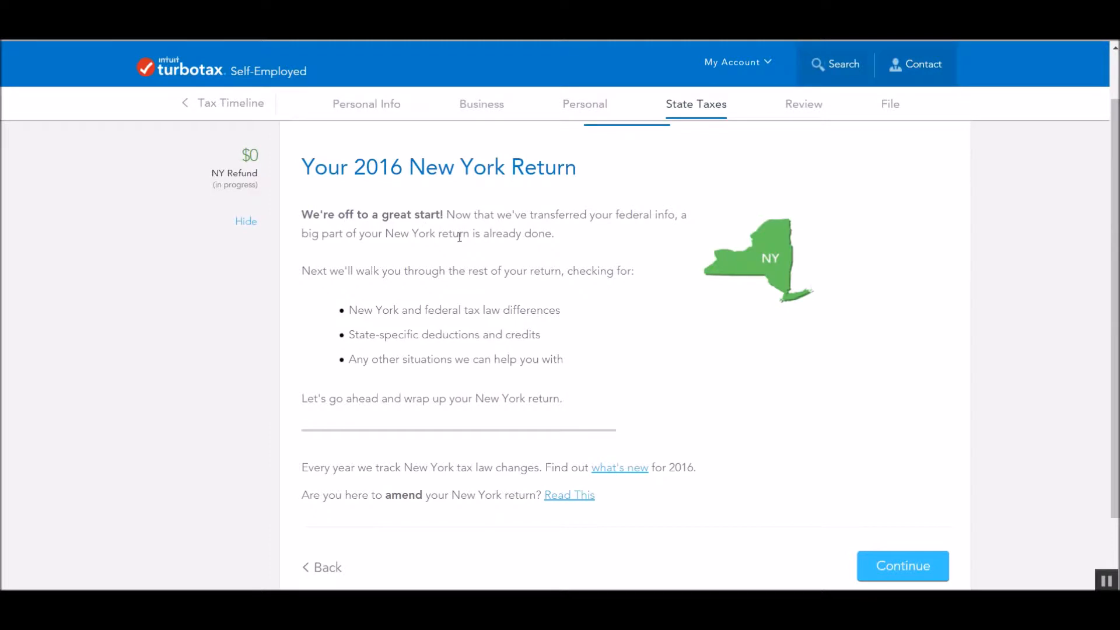
{"action": "left_click", "coordinate": [896, 560]}
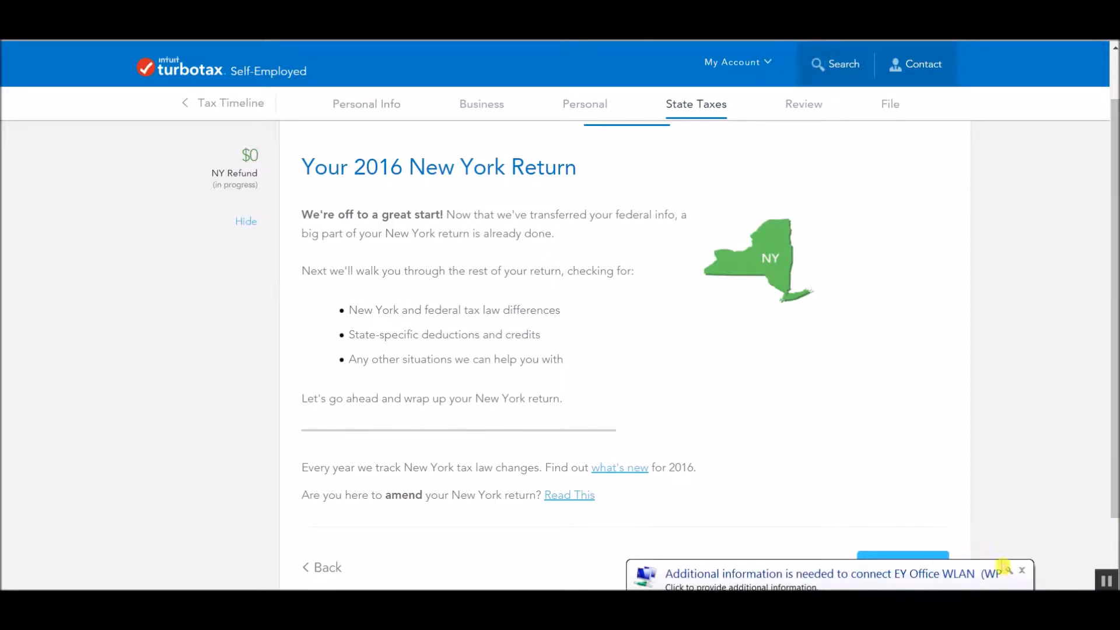
{"action": "left_click", "coordinate": [1022, 573]}
{"action": "left_click", "coordinate": [937, 569]}
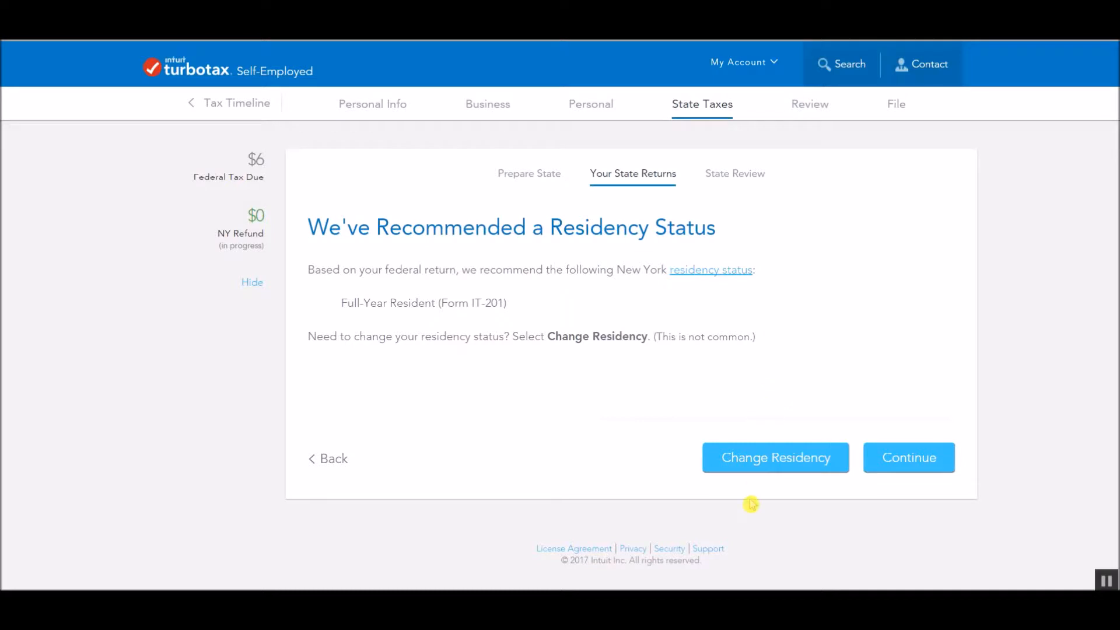
Accept the recommended Full-Year Resident (Form IT-201) status and confirm the mailing address as the permanent home address as of December 31, 2016
{"action": "left_click", "coordinate": [771, 471]}
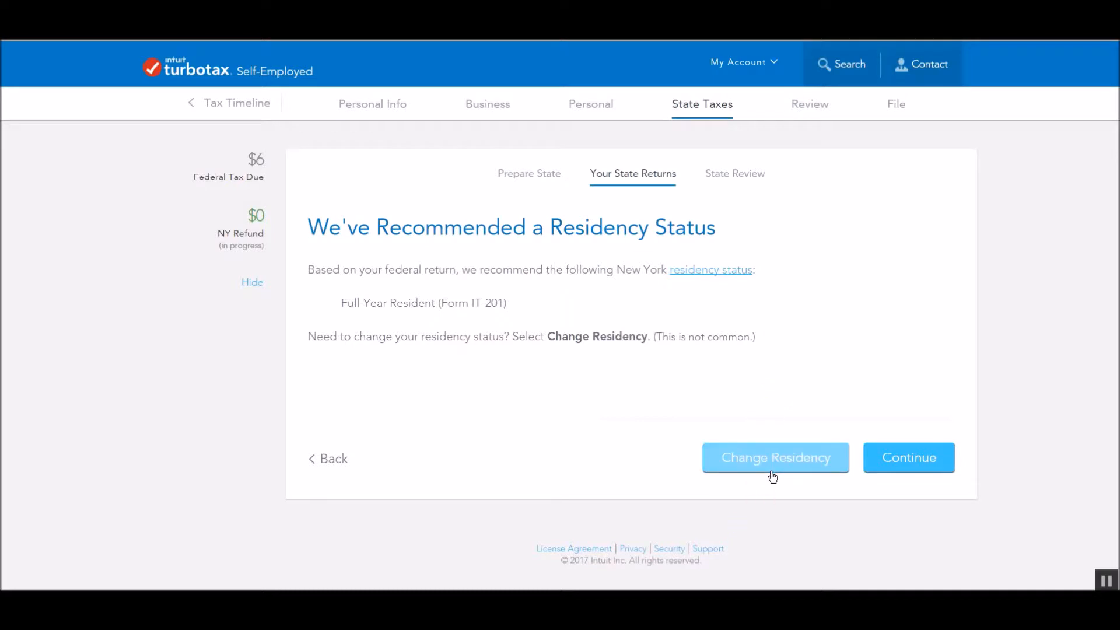
{"action": "left_click", "coordinate": [907, 474]}
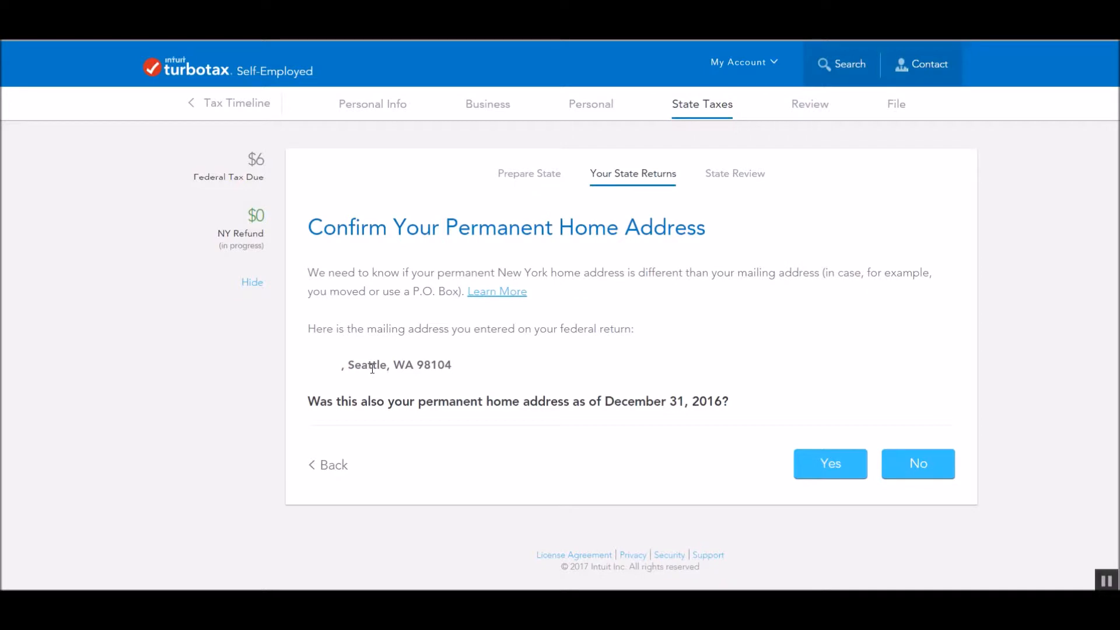
{"action": "left_click", "coordinate": [837, 465]}
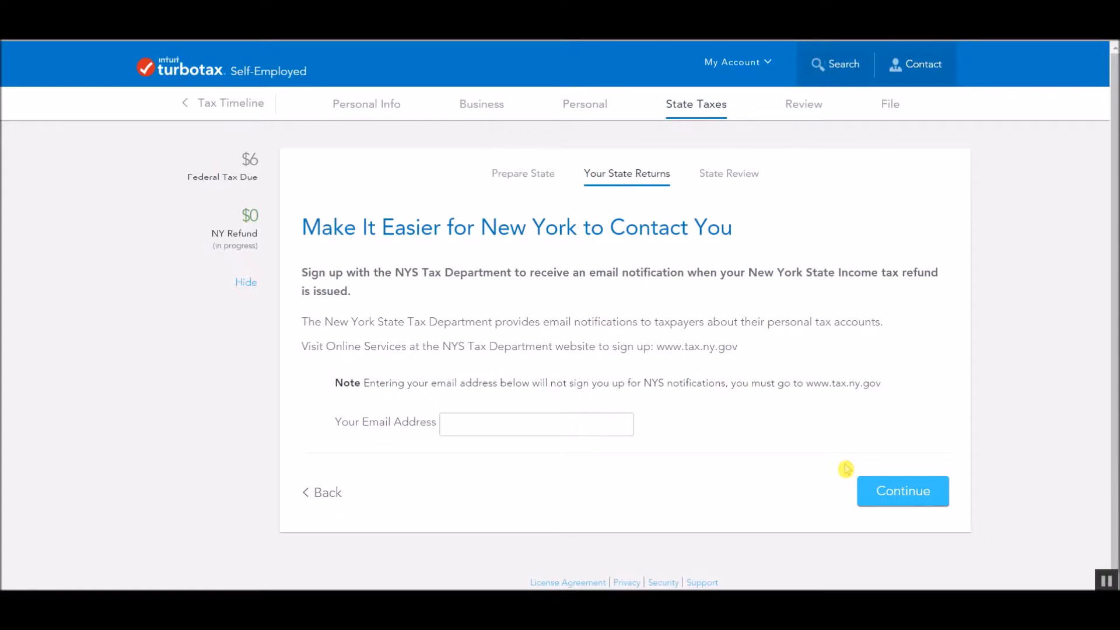
Leave the contact email address blank and submit New York City as the county of residence on December 31, 2016
{"action": "left_click", "coordinate": [883, 489]}
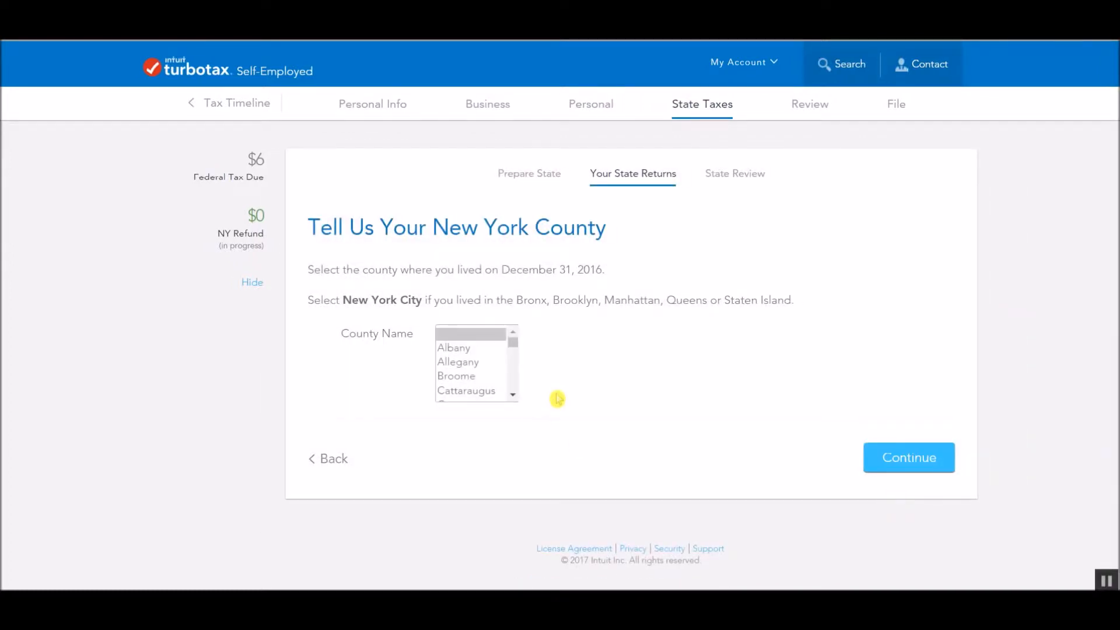
{"action": "left_click", "coordinate": [512, 397]}
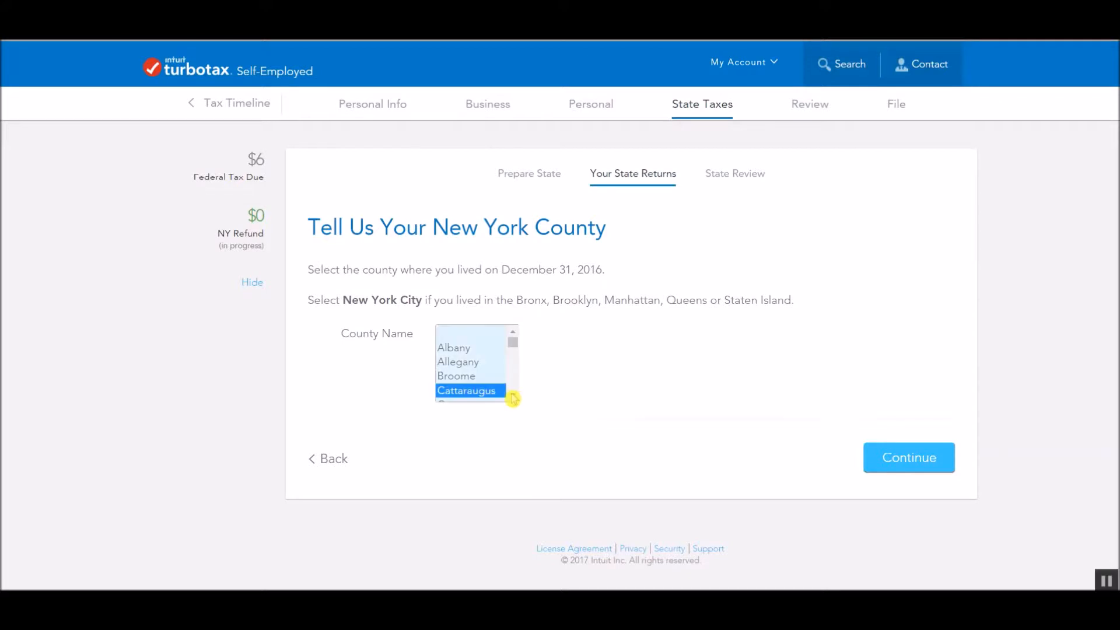
{"action": "key", "text": "Up"}
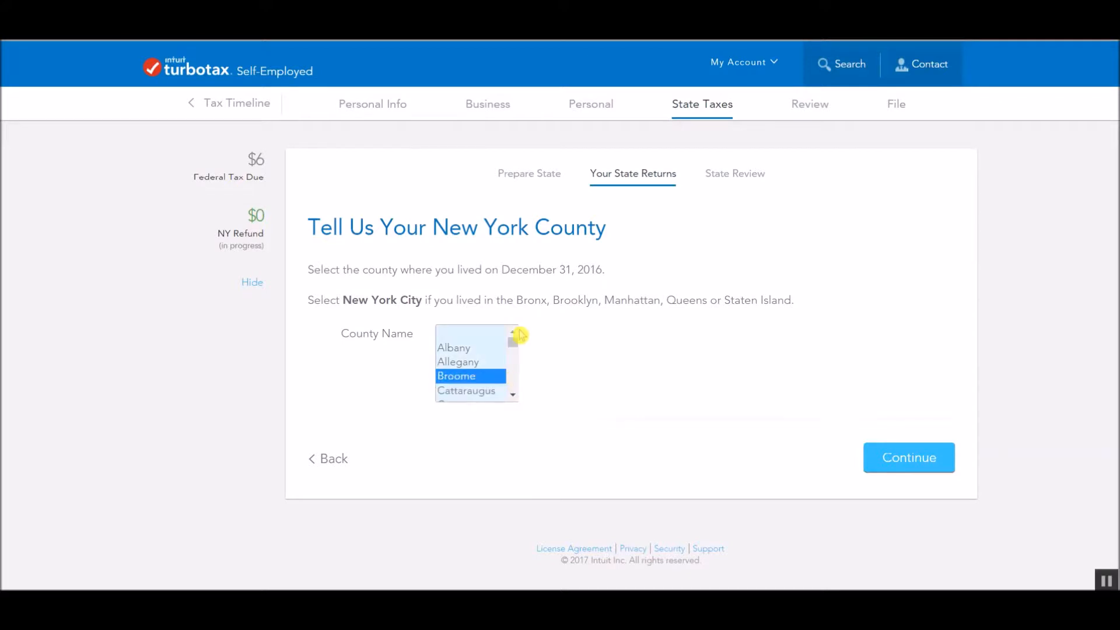
{"action": "key", "text": "Up"}
{"action": "key", "text": "Down"}
{"action": "key", "text": "Down"}
{"action": "key", "text": "Up"}
{"action": "key", "text": "Up"}
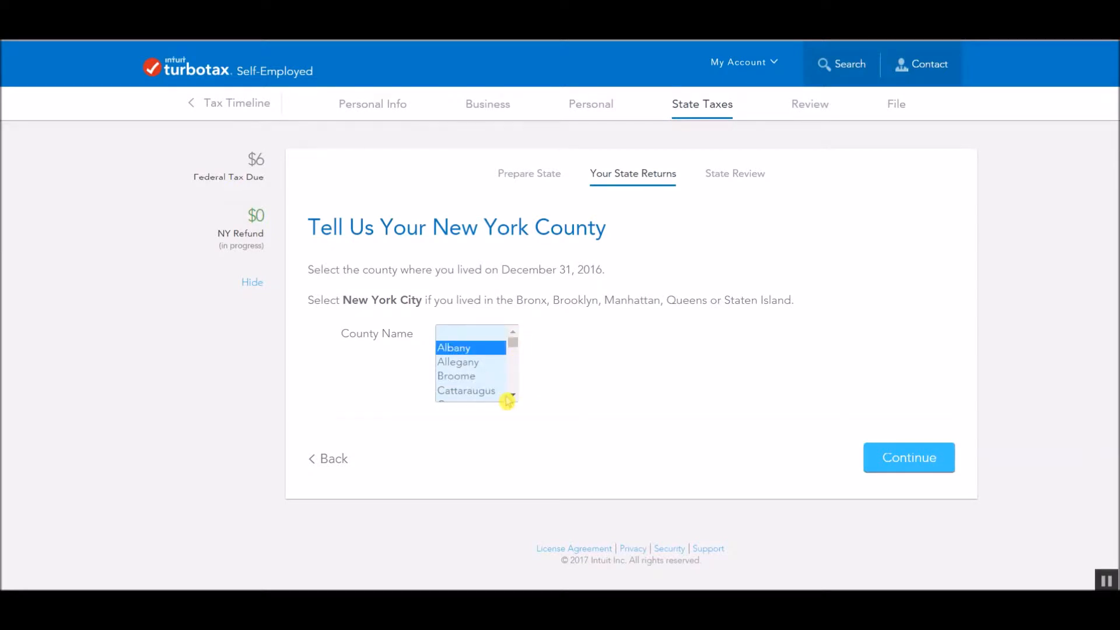
{"action": "key", "text": "Down"}
{"action": "key", "text": "Down"}
{"action": "key", "text": "Down"}
{"action": "key", "text": "Down"}
{"action": "key", "text": "Down"}
{"action": "key", "text": "Down"}
{"action": "key", "text": "Down"}
{"action": "key", "text": "Down"}
{"action": "key", "text": "Down"}
{"action": "key", "text": "Down"}
{"action": "key", "text": "Down"}
{"action": "key", "text": "Down"}
{"action": "key", "text": "Down"}
{"action": "key", "text": "Down"}
{"action": "key", "text": "Down"}
{"action": "key", "text": "Down"}
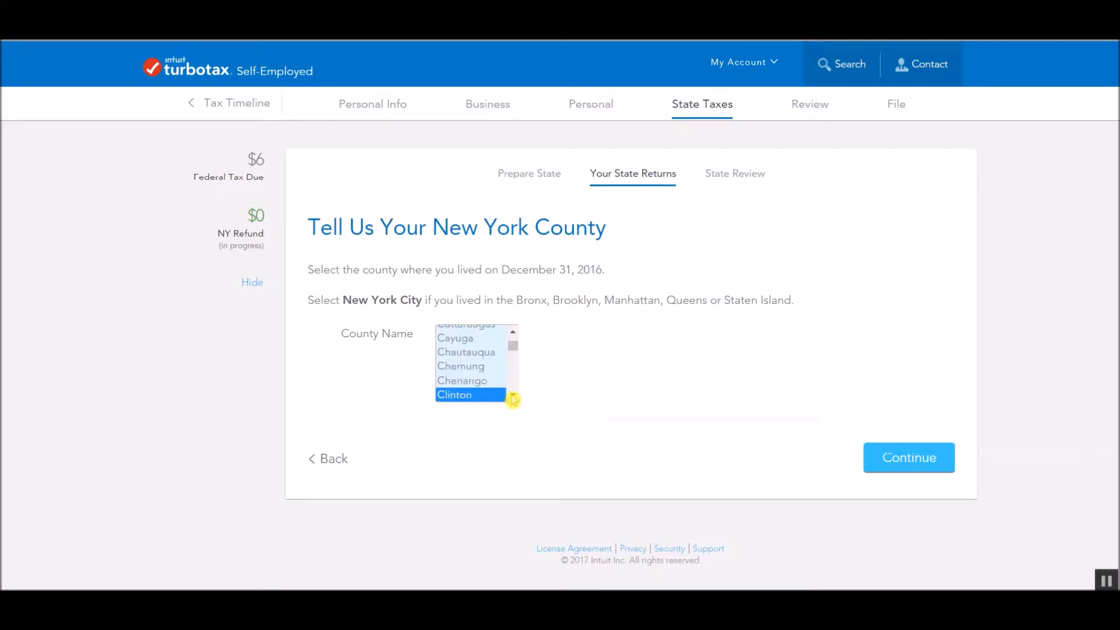
{"action": "key", "text": "Down"}
{"action": "key", "text": "Down"}
{"action": "key", "text": "Down"}
{"action": "key", "text": "Down"}
{"action": "key", "text": "Down"}
{"action": "key", "text": "Down"}
{"action": "key", "text": "Down"}
{"action": "key", "text": "Down"}
{"action": "key", "text": "Down"}
{"action": "key", "text": "Down"}
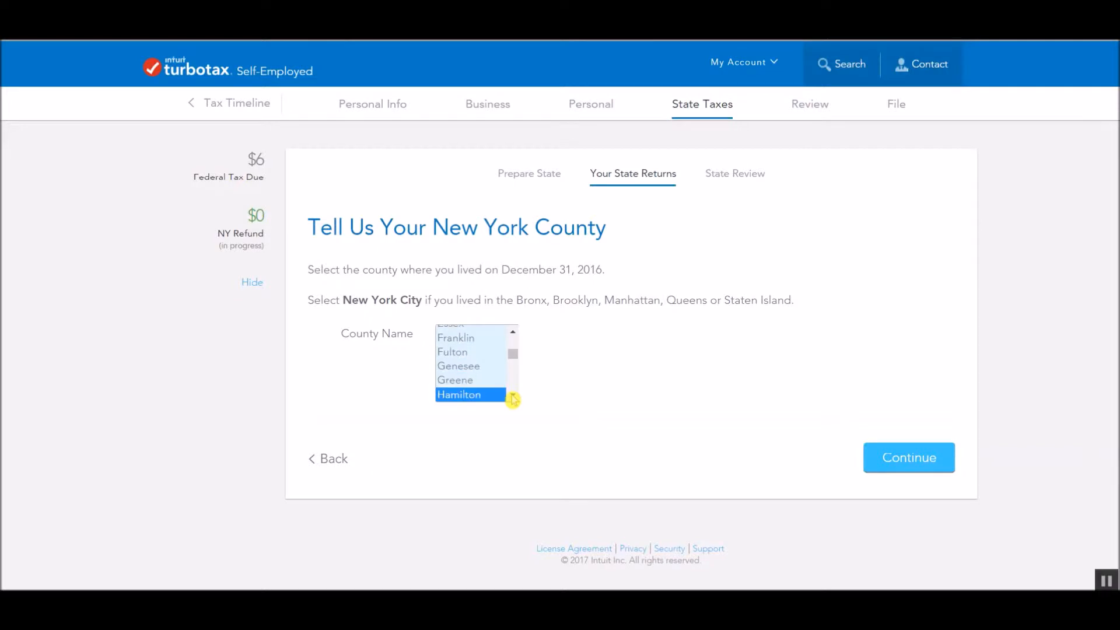
{"action": "key", "text": "Down"}
{"action": "key", "text": "Down"}
{"action": "key", "text": "Down"}
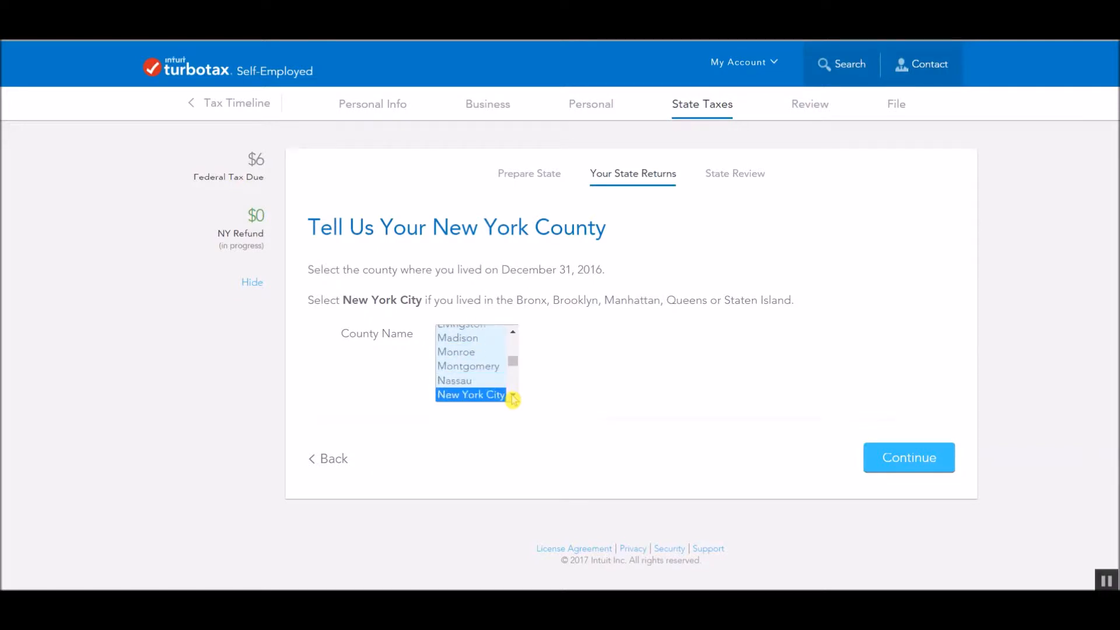
{"action": "key", "text": "Up"}
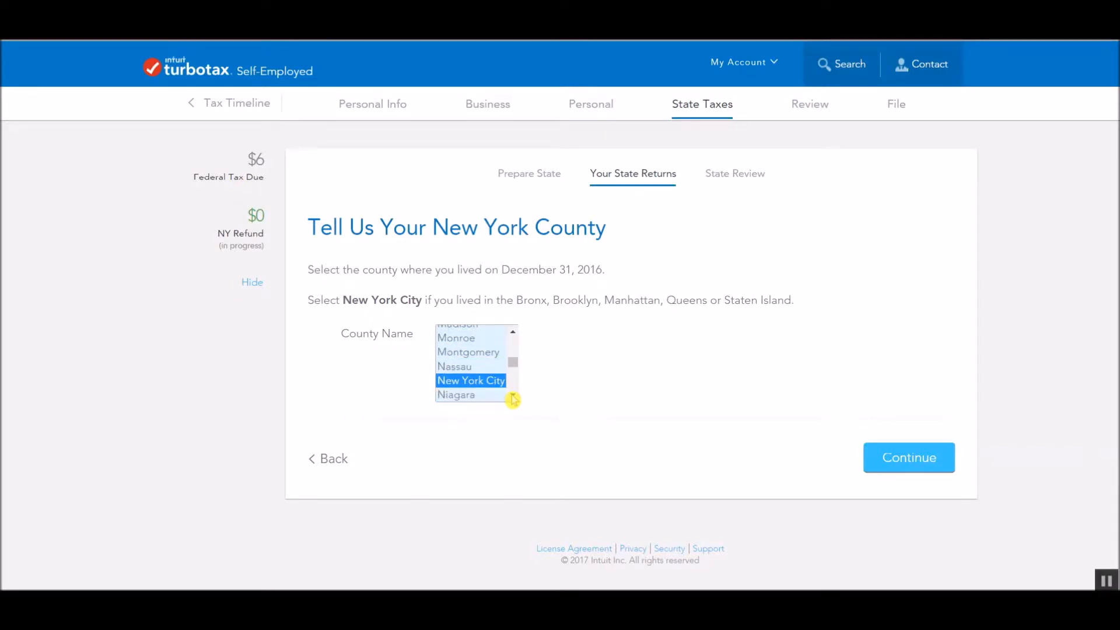
{"action": "left_click", "coordinate": [917, 450]}
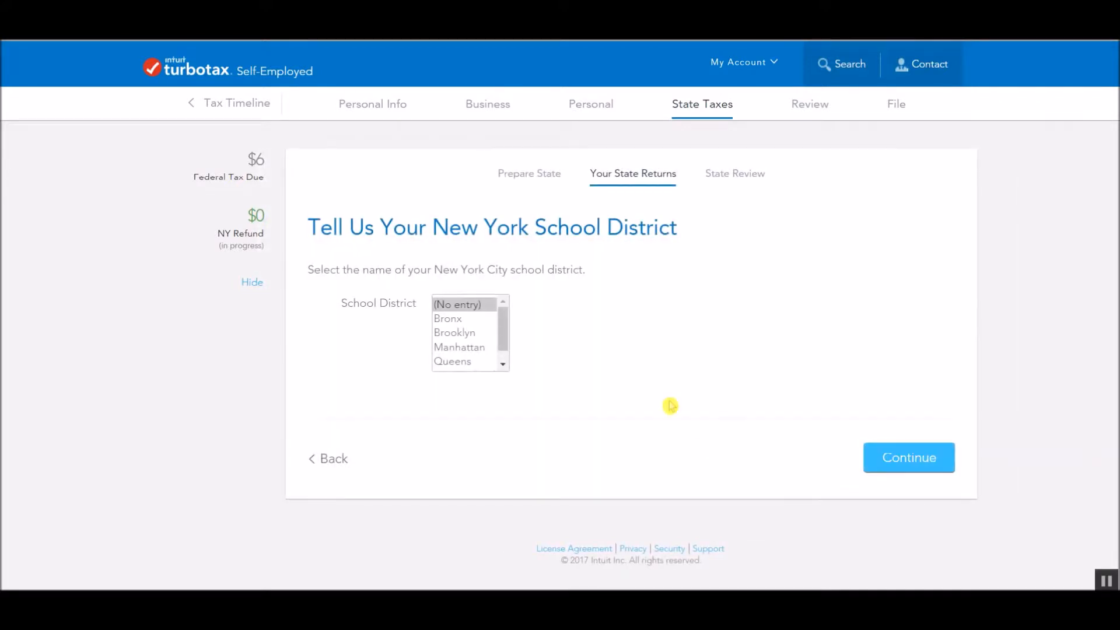
Submit Brooklyn as the New York City school district
{"action": "left_click", "coordinate": [494, 362]}
{"action": "left_click", "coordinate": [472, 333]}
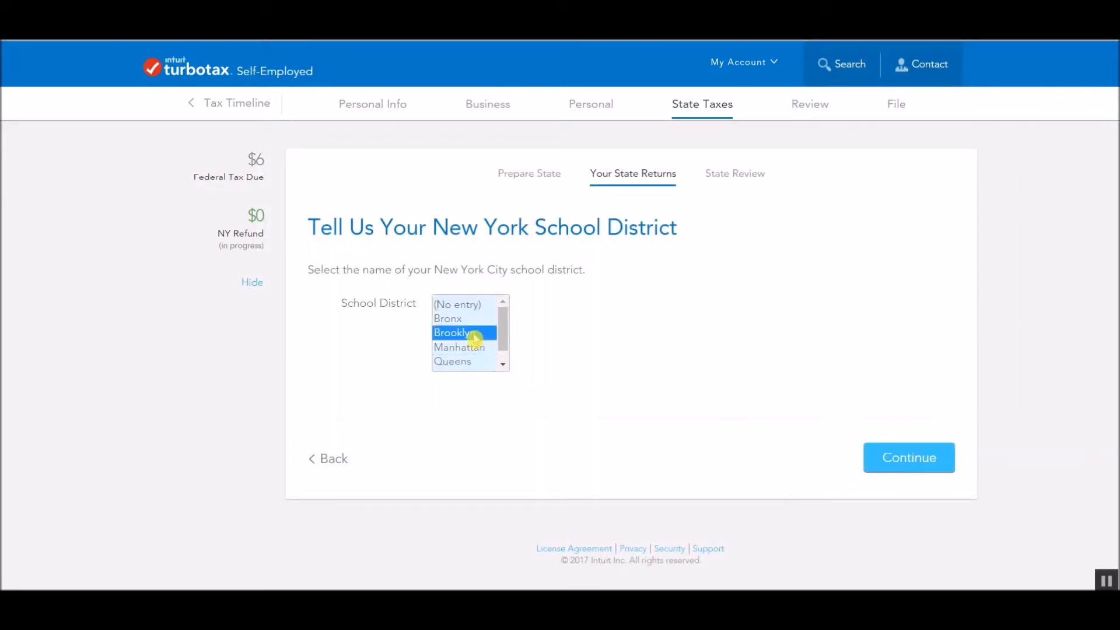
{"action": "left_click", "coordinate": [930, 460]}
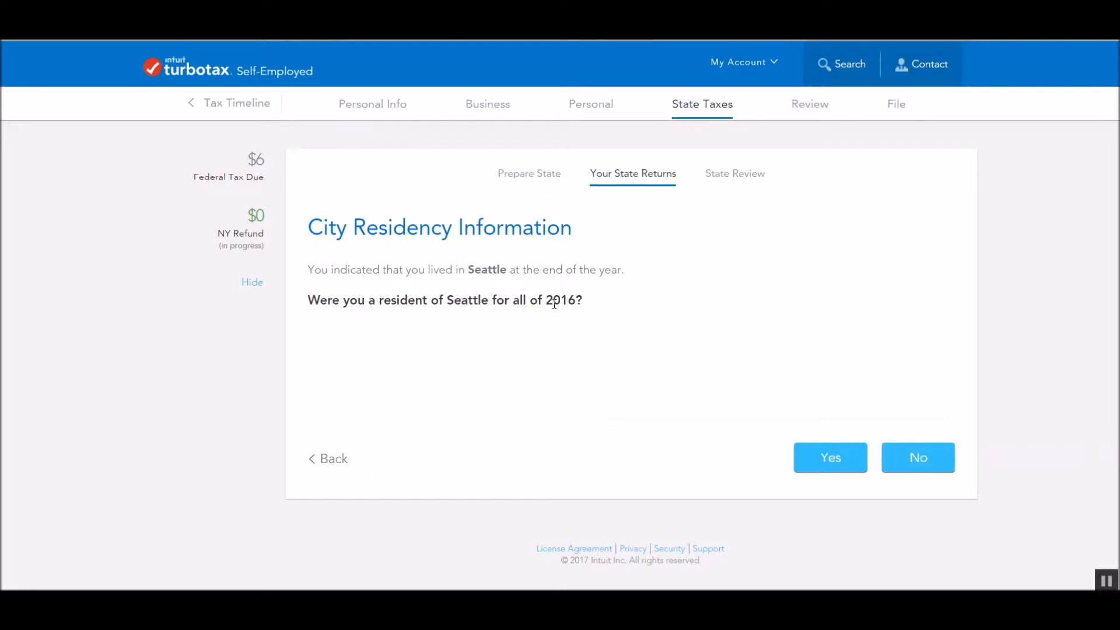
Answer Yes to living in the listed city for all of 2016 and finish the city residency information without editing it
{"action": "left_click", "coordinate": [822, 460]}
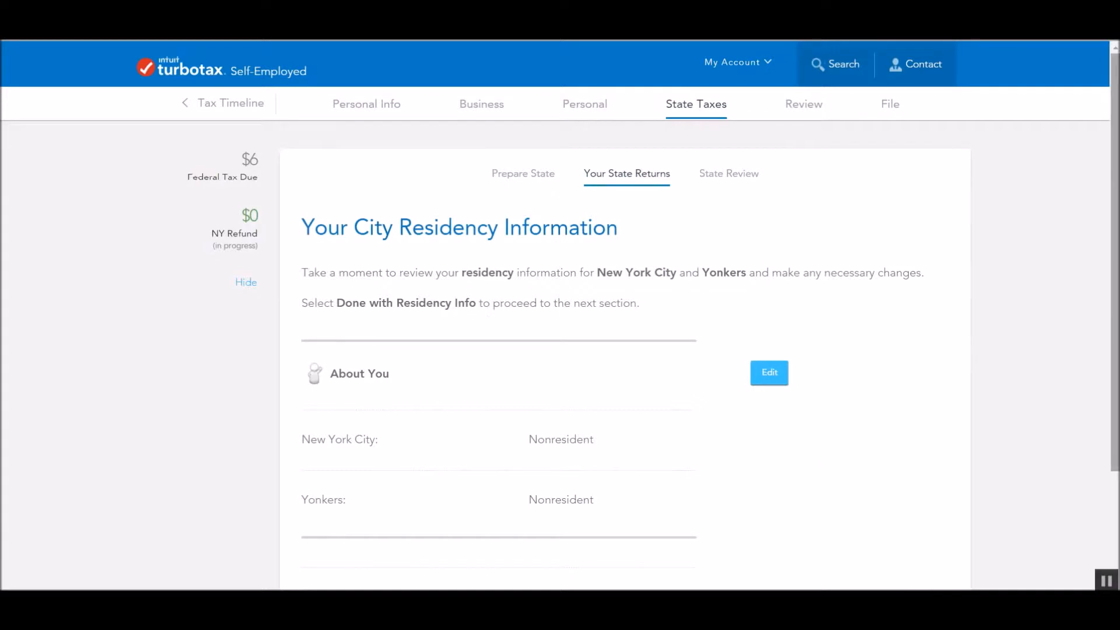
{"action": "scroll", "coordinate": [624, 350], "scroll_direction": "down", "scroll_amount": 3}
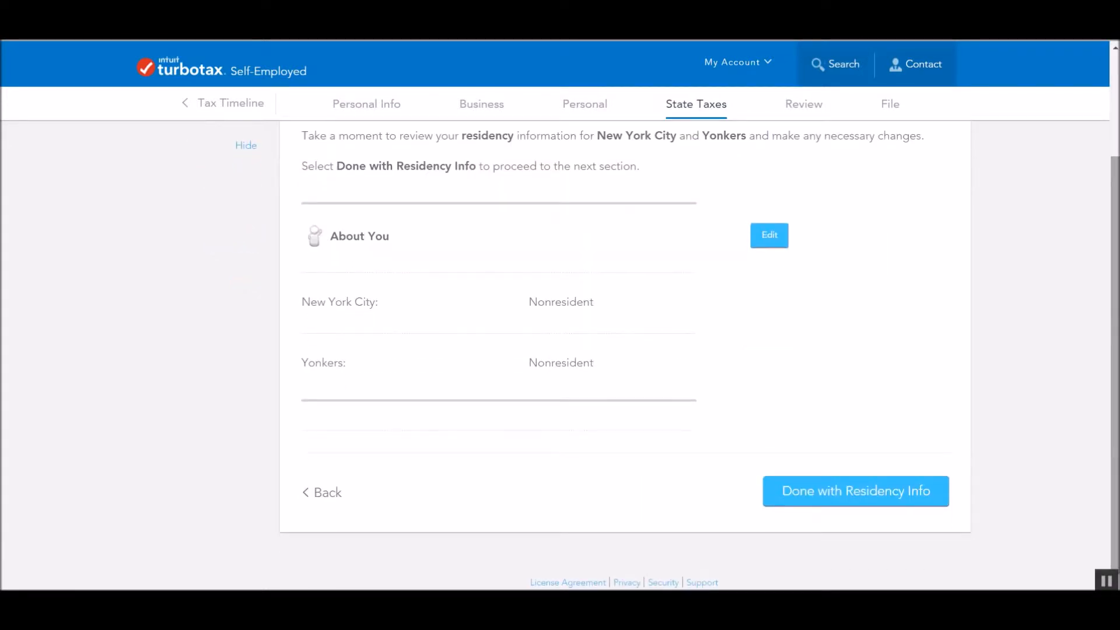
{"action": "left_click", "coordinate": [942, 487]}
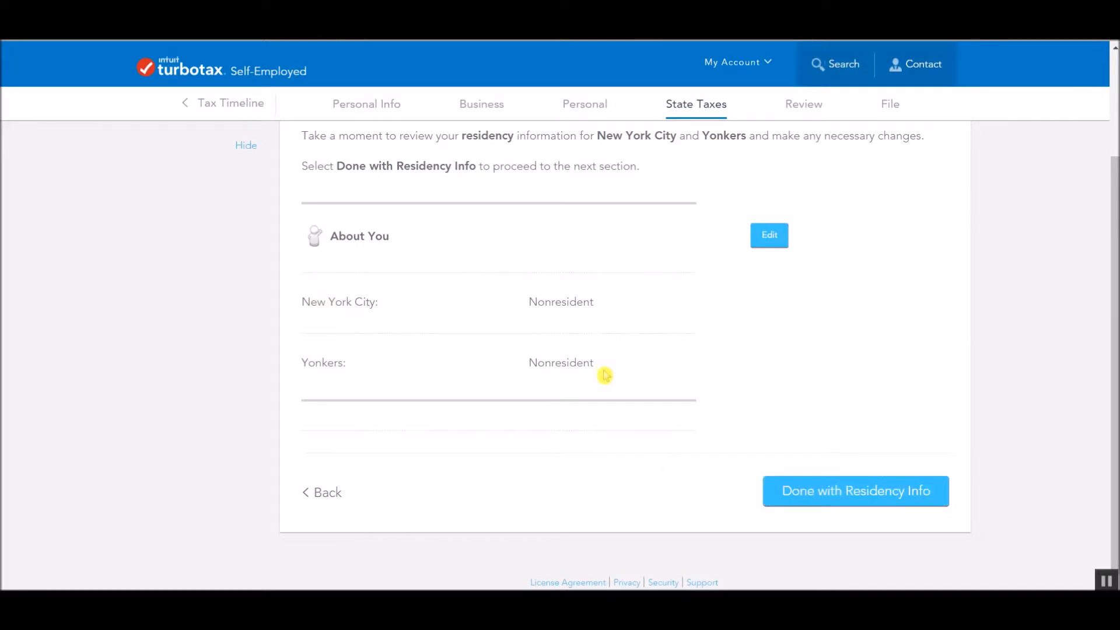
{"action": "left_click", "coordinate": [759, 236]}
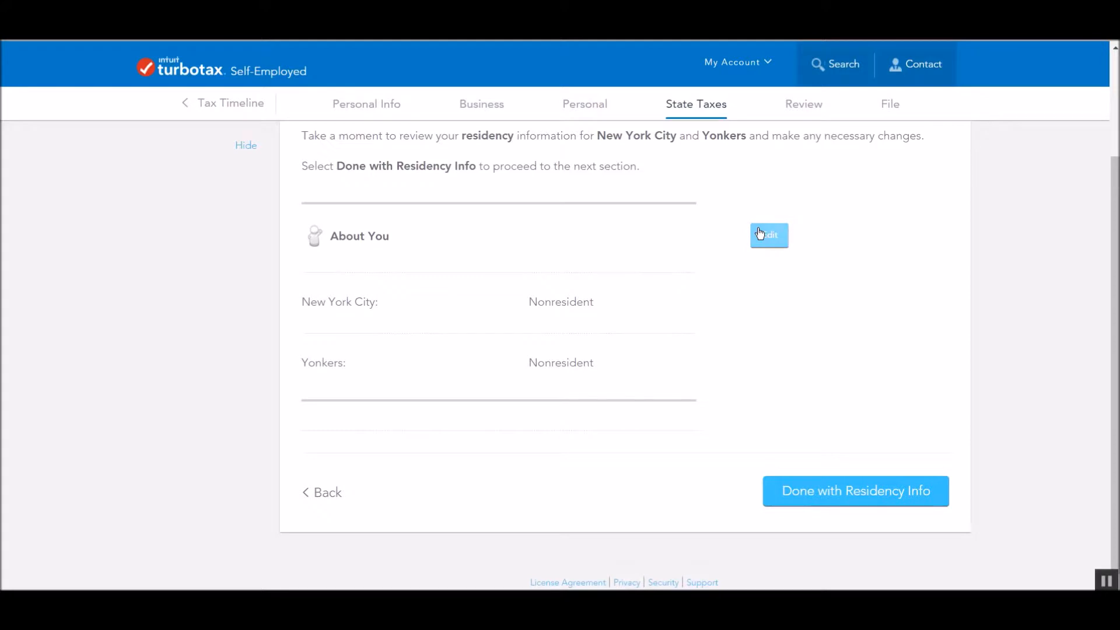
{"action": "left_click", "coordinate": [828, 493]}
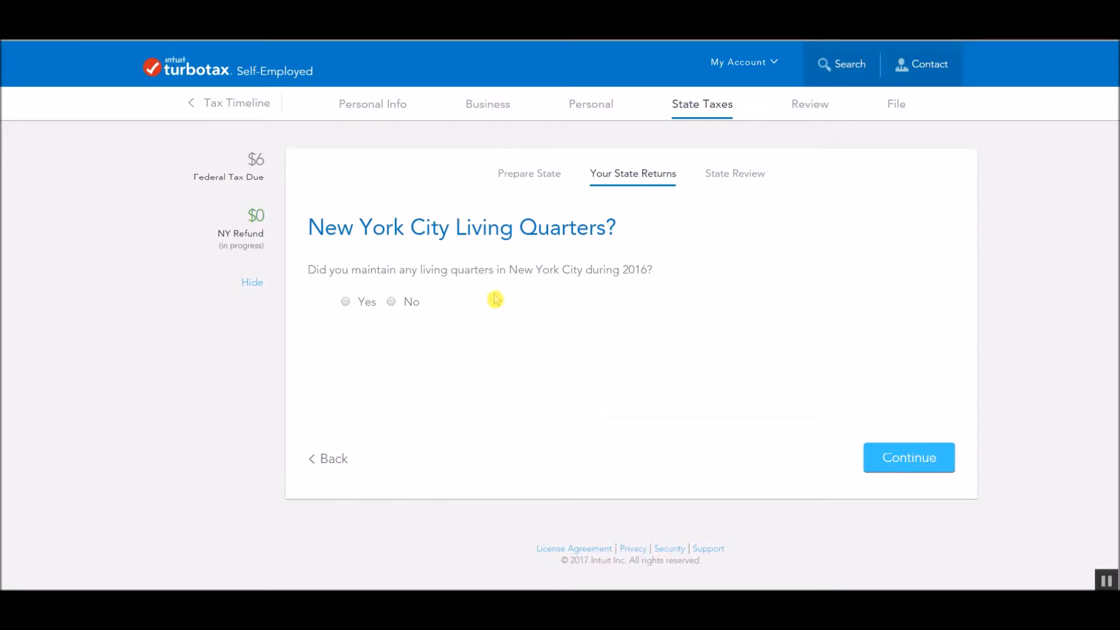
Answer No to maintaining New York City living quarters during 2016 and No to earning income from Yonkers sources
{"action": "left_click", "coordinate": [364, 312]}
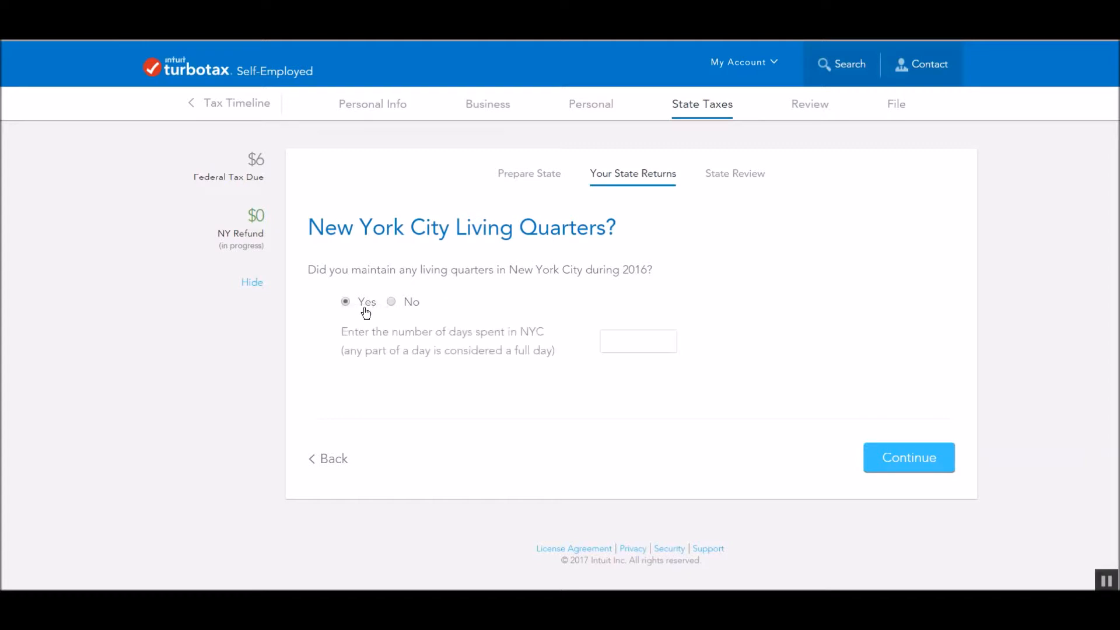
{"action": "left_click", "coordinate": [648, 351]}
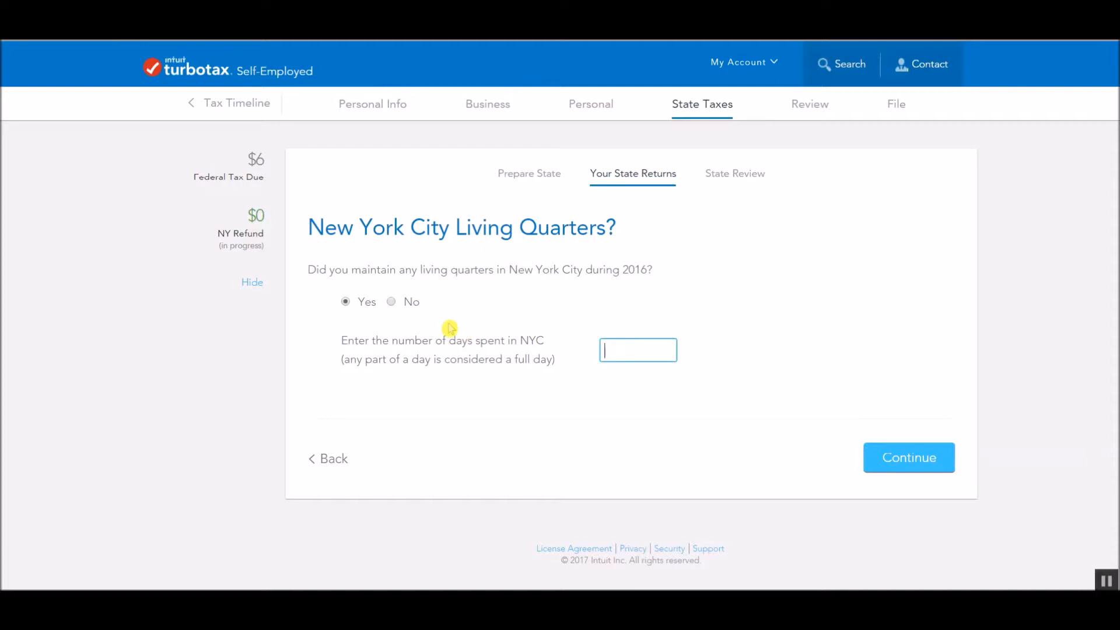
{"action": "left_click", "coordinate": [403, 305]}
{"action": "left_click", "coordinate": [396, 306]}
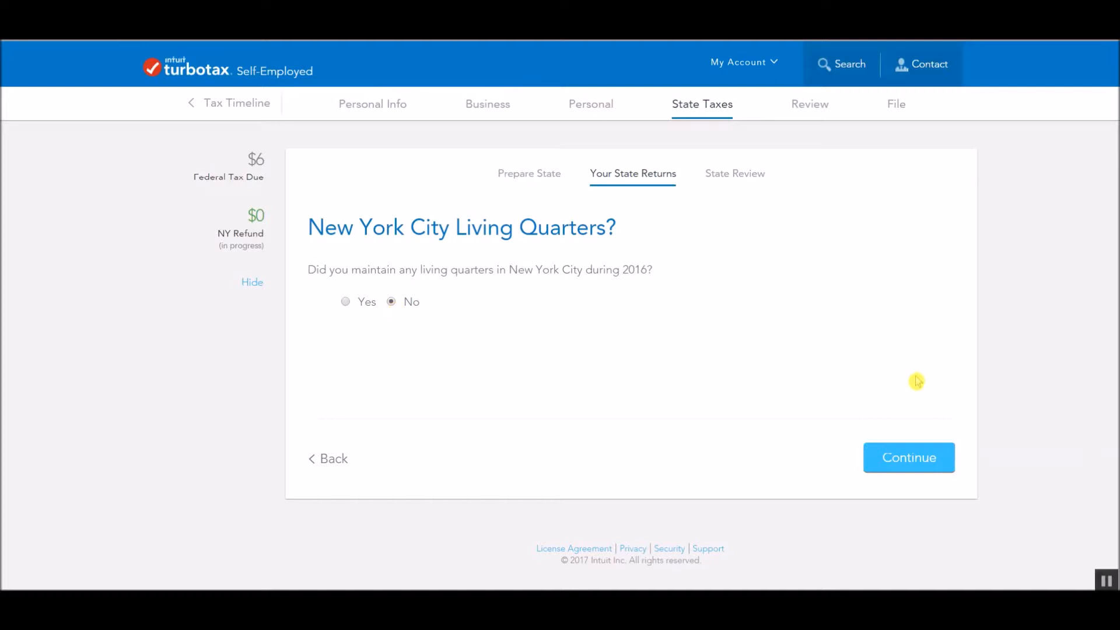
{"action": "left_click", "coordinate": [898, 467]}
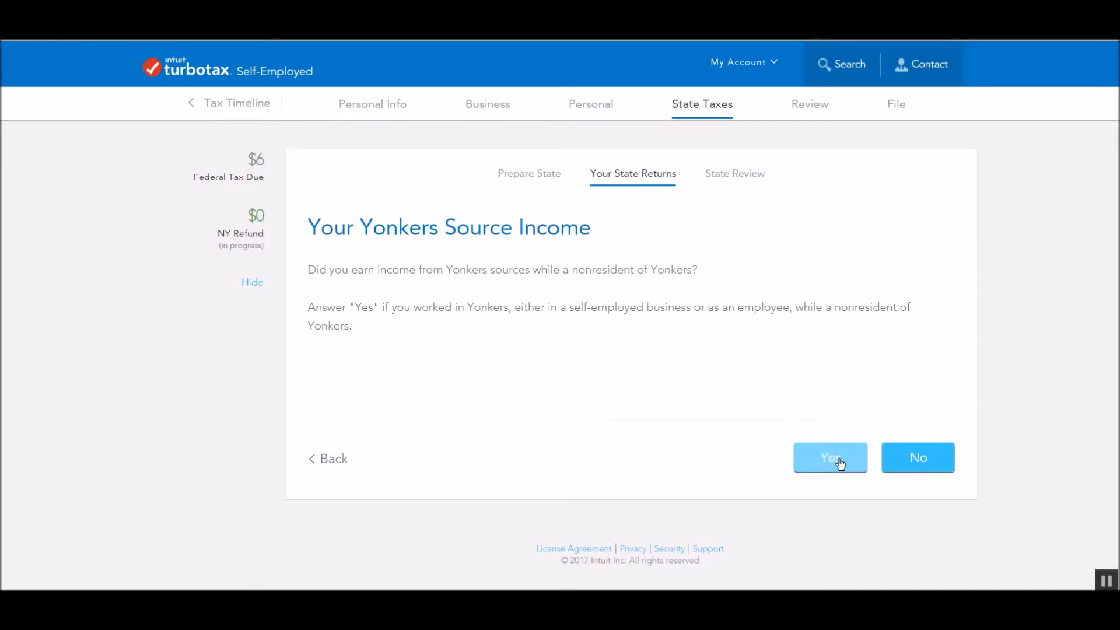
{"action": "left_click", "coordinate": [932, 471]}
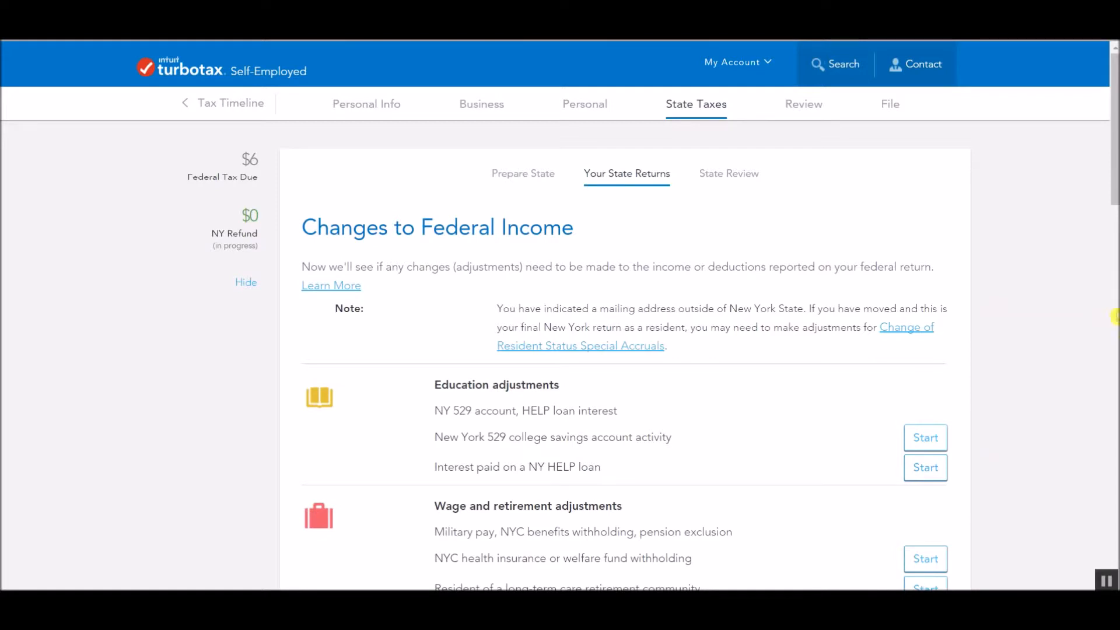
Review the listed changes to federal income and finish the section without starting any adjustment
{"action": "scroll", "coordinate": [1115, 315], "scroll_direction": "down", "scroll_amount": 2}
{"action": "scroll", "coordinate": [625, 350], "scroll_direction": "down", "scroll_amount": 2}
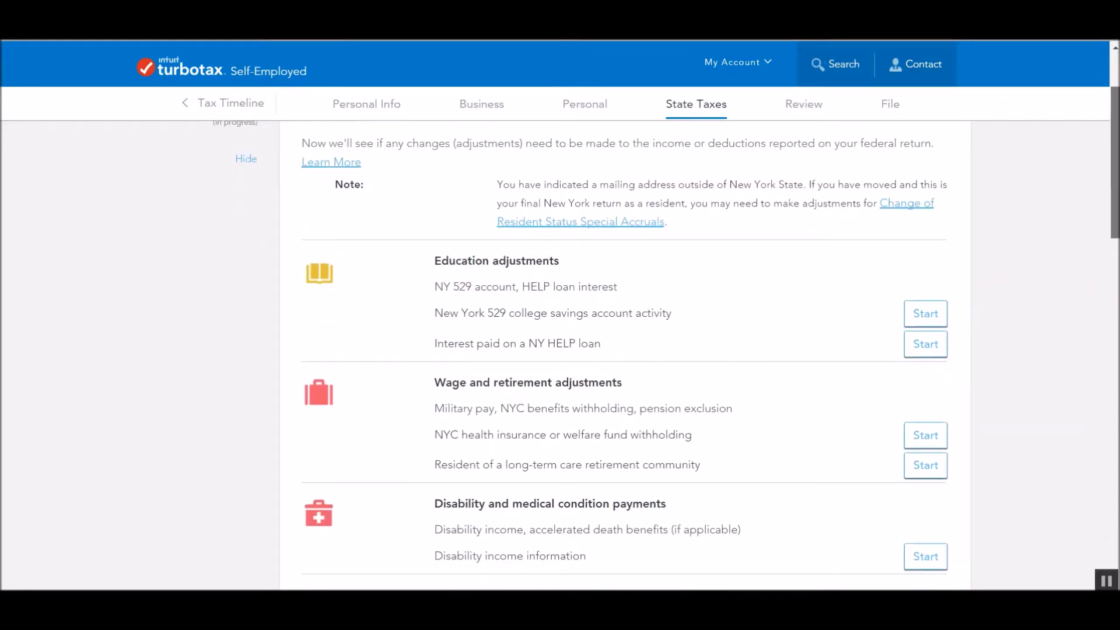
{"action": "scroll", "coordinate": [624, 349], "scroll_direction": "down", "scroll_amount": 1}
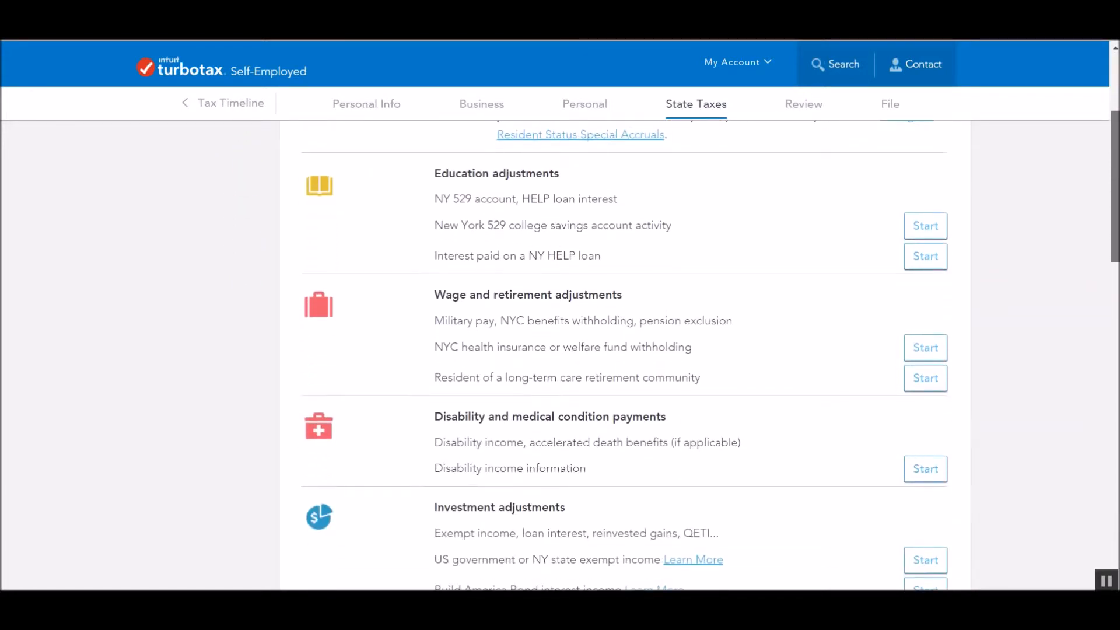
{"action": "scroll", "coordinate": [624, 350], "scroll_direction": "down", "scroll_amount": 1}
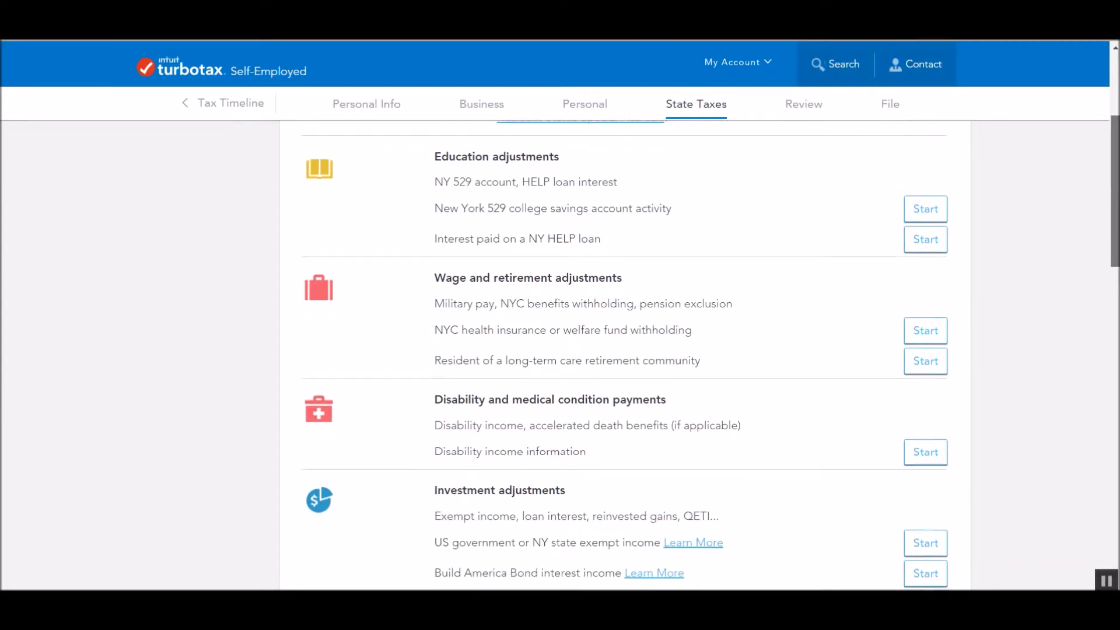
{"action": "scroll", "coordinate": [624, 350], "scroll_direction": "down", "scroll_amount": 3}
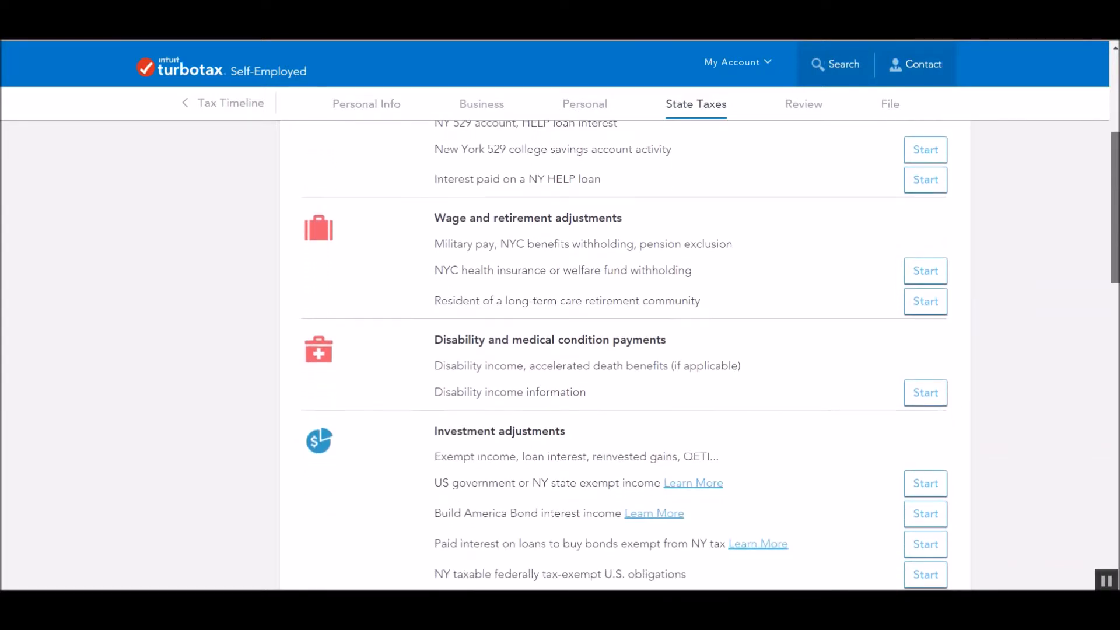
{"action": "scroll", "coordinate": [624, 350], "scroll_direction": "down", "scroll_amount": 12}
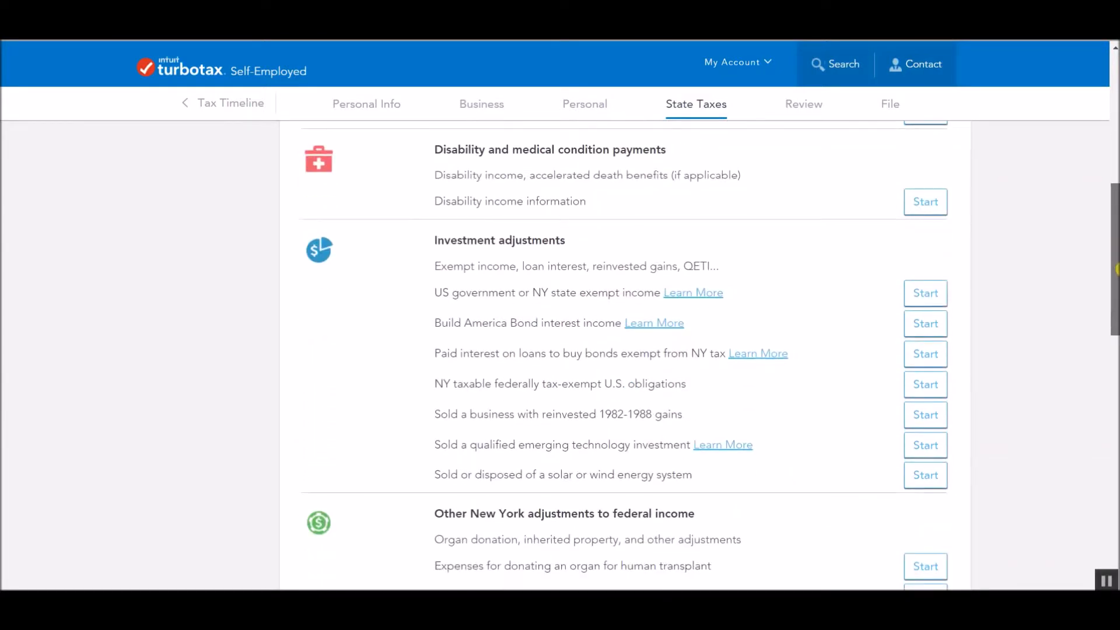
{"action": "left_click_drag", "start_coordinate": [1115, 279], "coordinate": [1114, 217]}
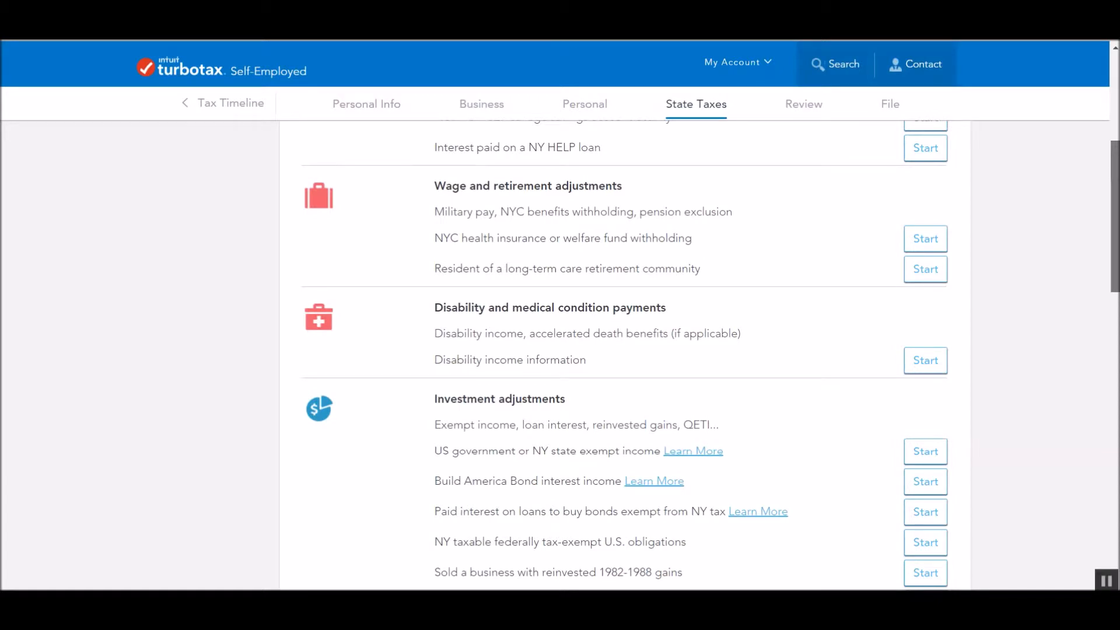
{"action": "left_click_drag", "start_coordinate": [1114, 217], "coordinate": [1115, 507]}
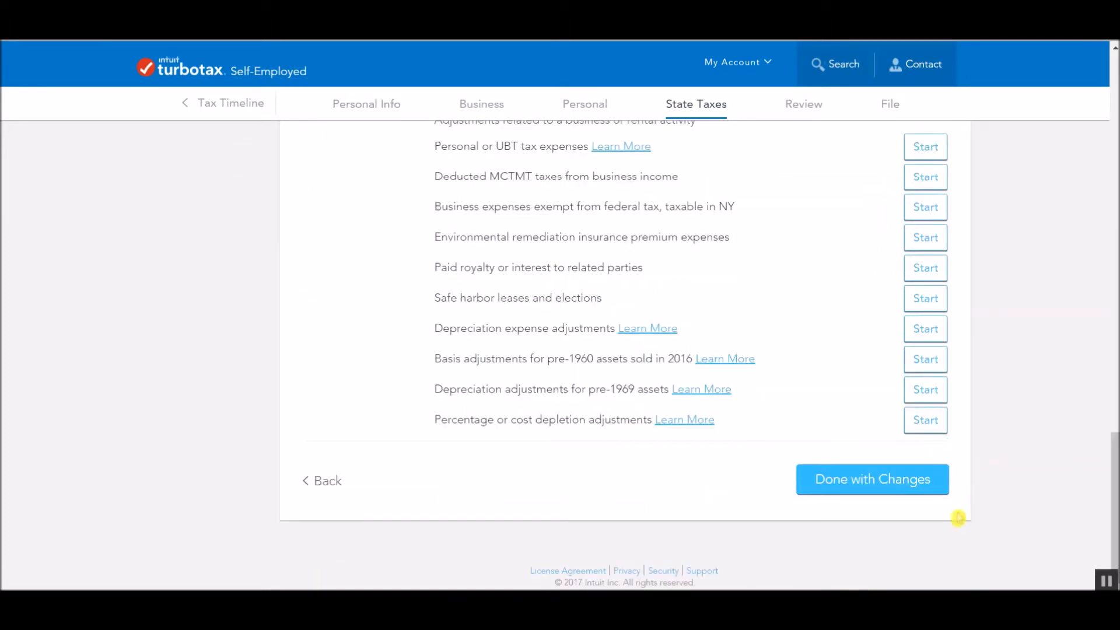
{"action": "left_click", "coordinate": [931, 494]}
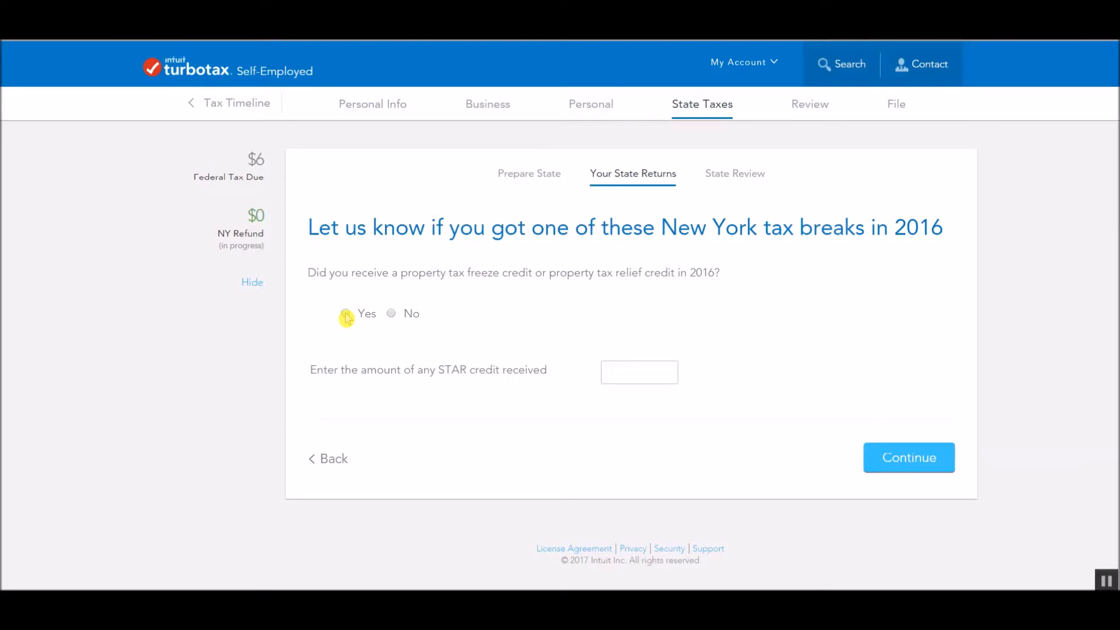
Answer No to receiving a property tax freeze or relief credit in 2016 and submit with the STAR credit amount blank
{"action": "left_click", "coordinate": [390, 313]}
{"action": "left_click", "coordinate": [401, 315]}
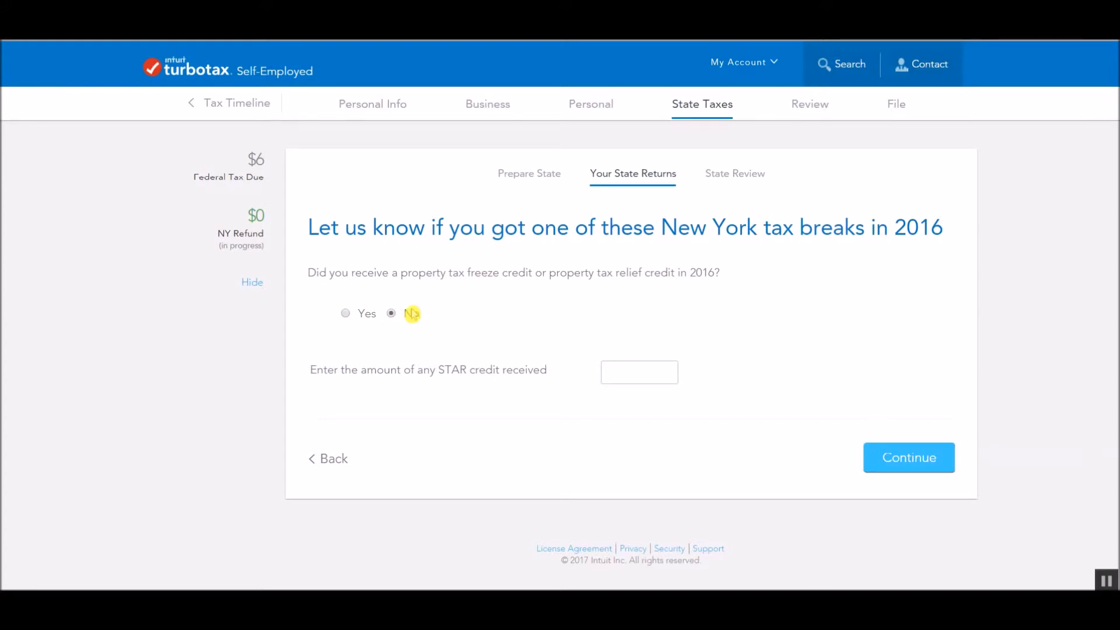
{"action": "left_click", "coordinate": [946, 457]}
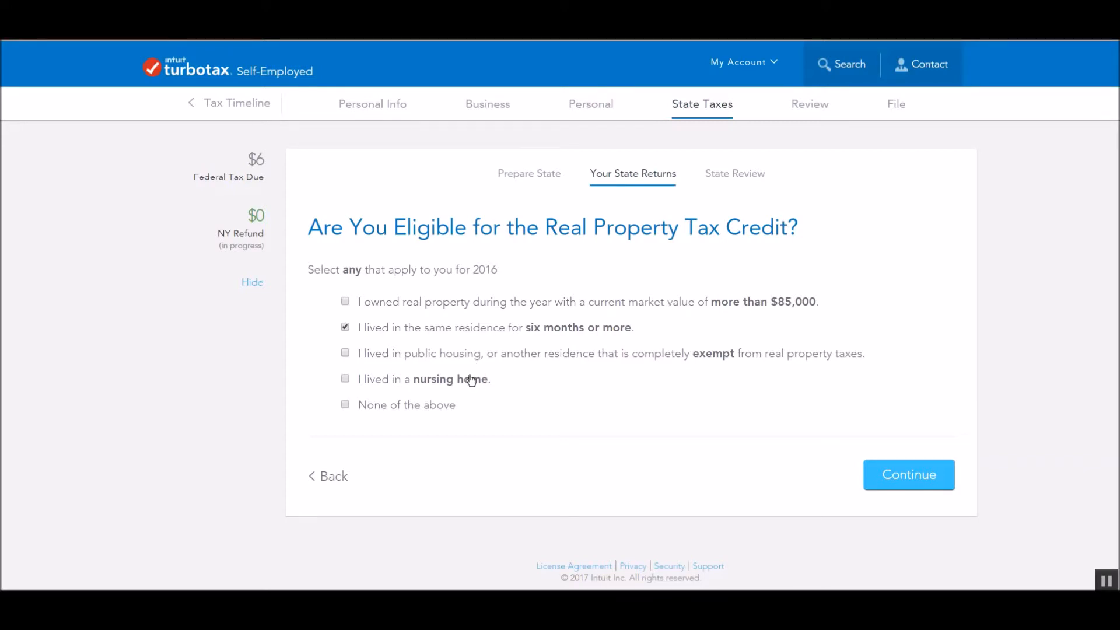
{"action": "left_click", "coordinate": [440, 408]}
{"action": "left_click", "coordinate": [918, 475]}
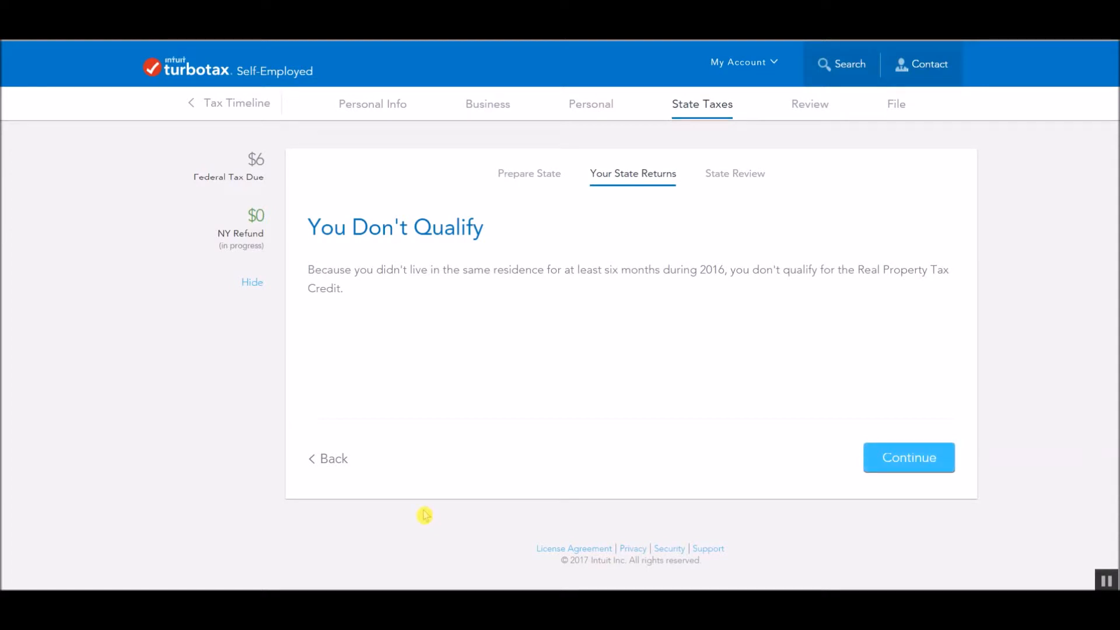
{"action": "left_click", "coordinate": [343, 461]}
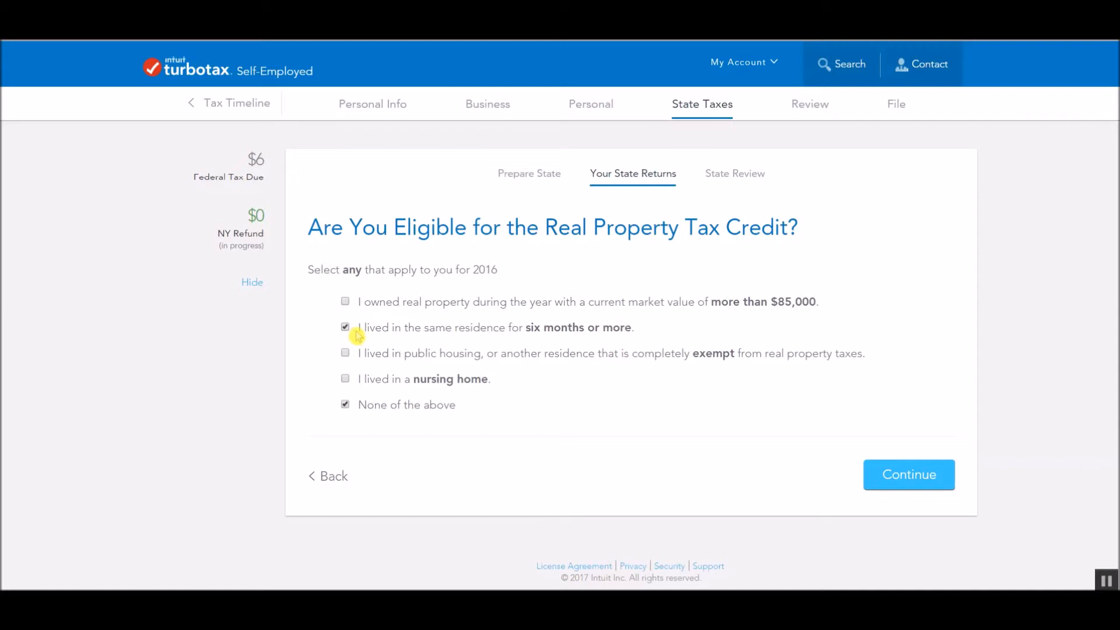
{"action": "left_click", "coordinate": [394, 407]}
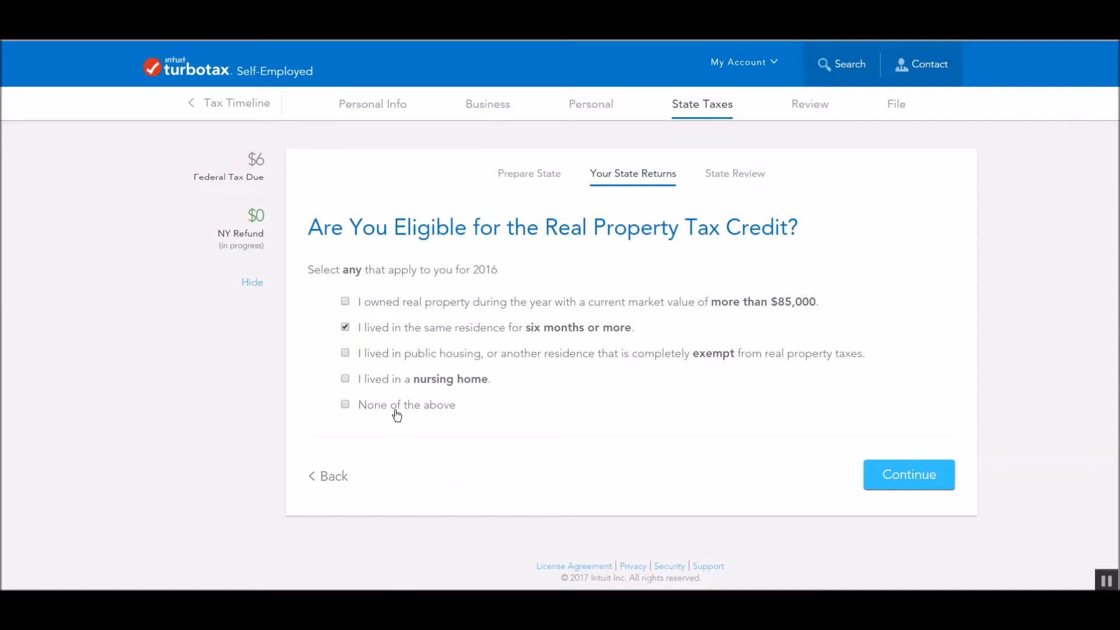
Submit only the six-months-or-more residence condition and answer No to the New York residence differing from the mailing address
{"action": "left_click", "coordinate": [919, 482]}
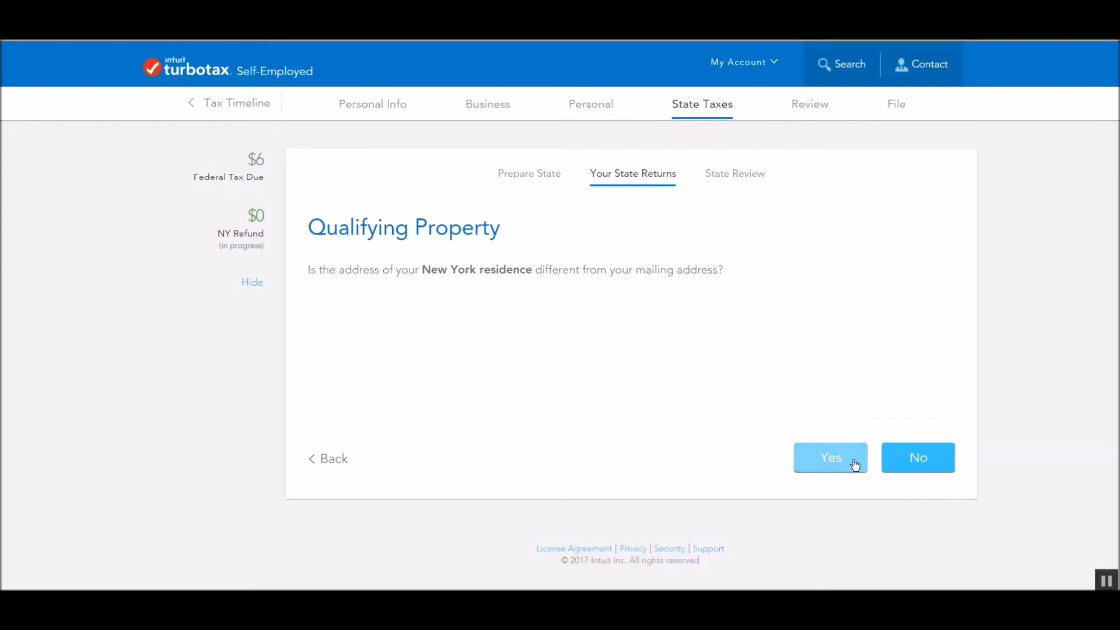
{"action": "left_click", "coordinate": [912, 457]}
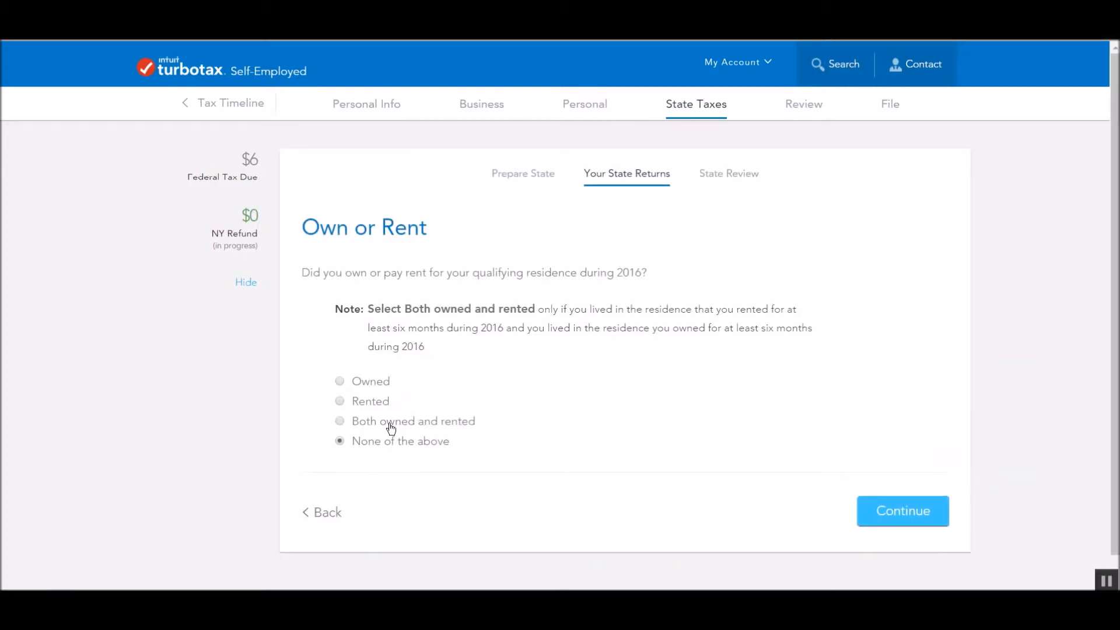
Submit Owned as the status of the qualifying residence during 2016
{"action": "left_click", "coordinate": [374, 385]}
{"action": "left_click", "coordinate": [377, 400]}
{"action": "left_click", "coordinate": [364, 385]}
{"action": "left_click", "coordinate": [884, 511]}
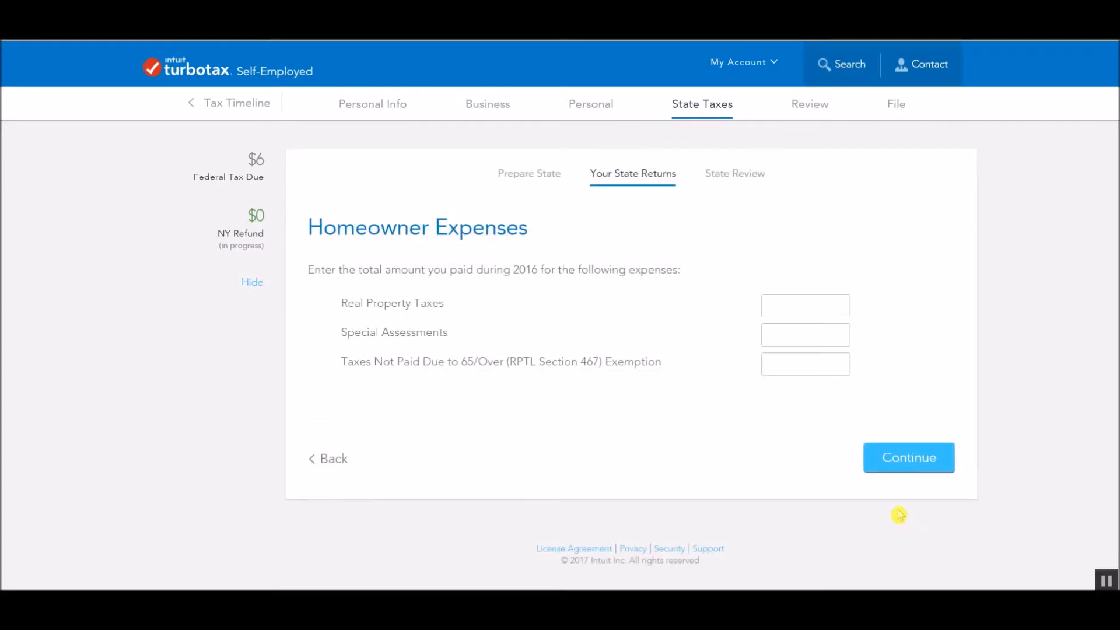
Submit homeowner expenses of 2000 for real property taxes, 1000 for special assessments and 0 for taxes not paid under the 65/over exemption
{"action": "left_click", "coordinate": [814, 298]}
{"action": "type", "text": "1"}
{"action": "key", "text": "BackSpace"}
{"action": "type", "text": "200"}
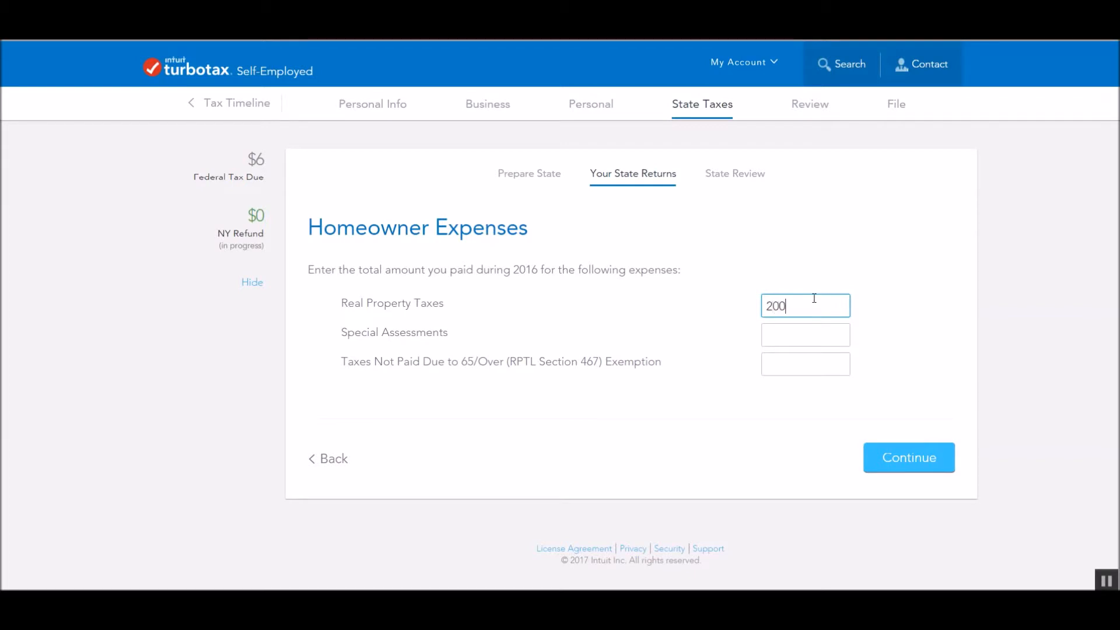
{"action": "type", "text": "0"}
{"action": "key", "text": "Tab"}
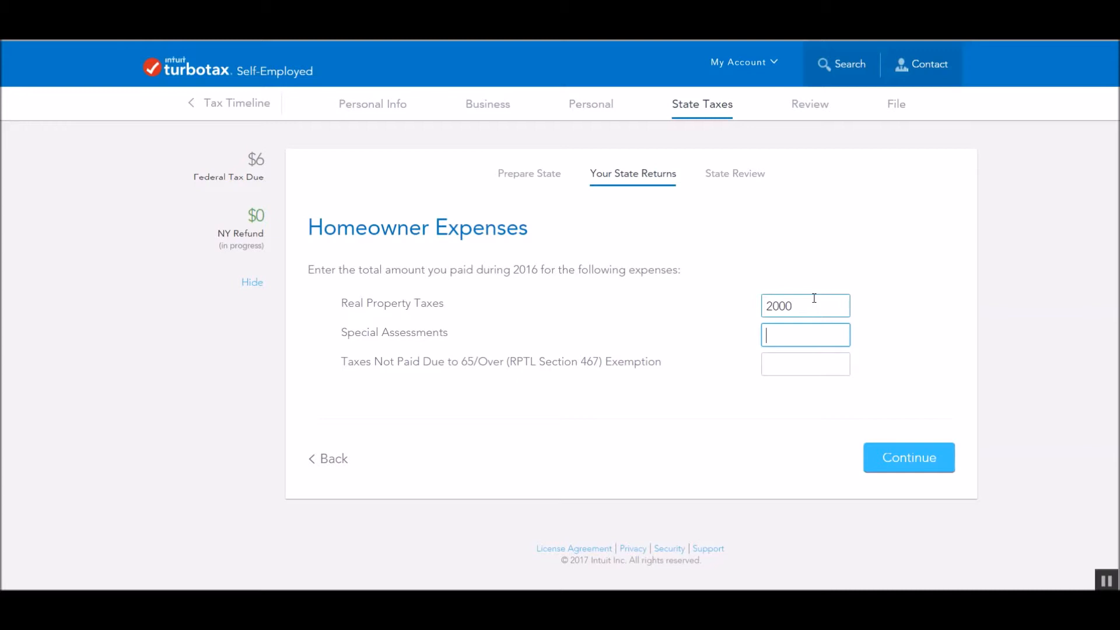
{"action": "type", "text": "1000"}
{"action": "key", "text": "Tab"}
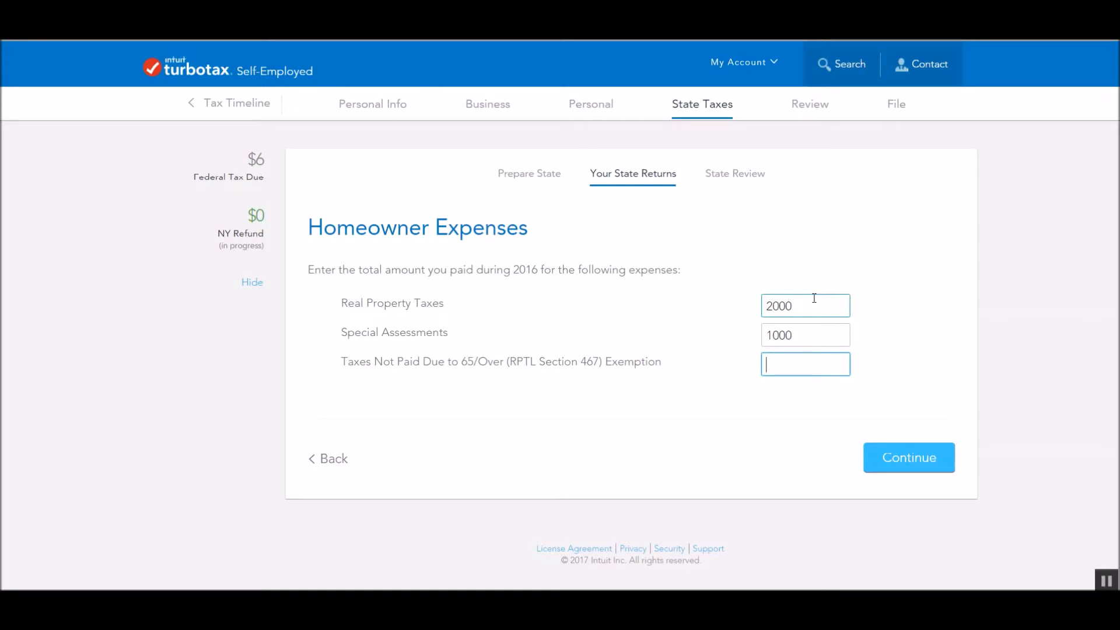
{"action": "type", "text": "0"}
{"action": "left_click", "coordinate": [897, 454]}
{"action": "left_click", "coordinate": [898, 454]}
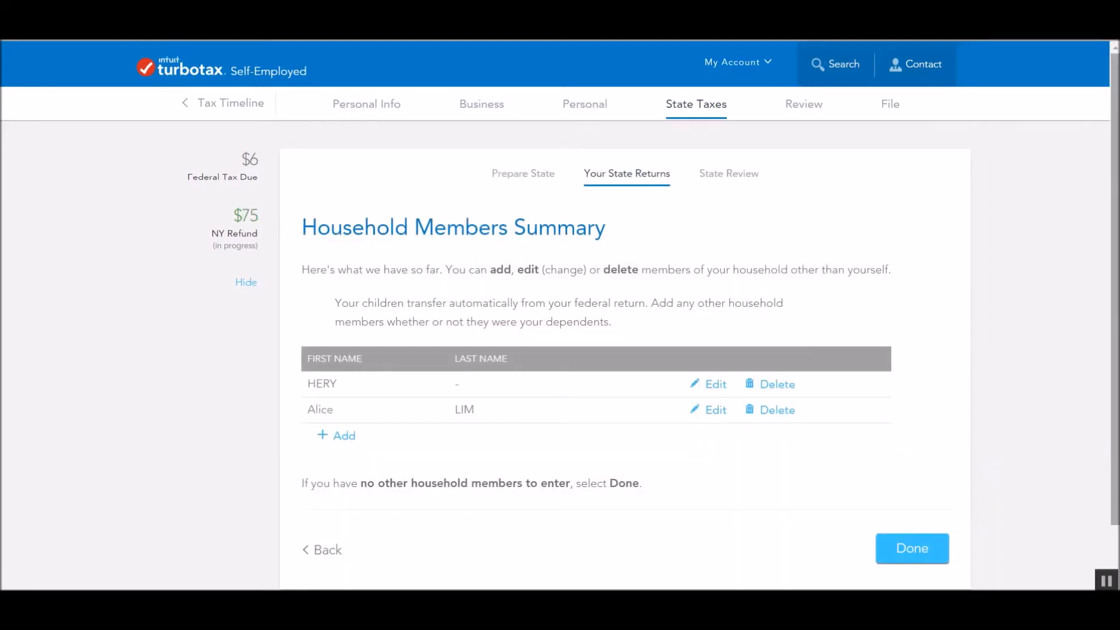
Finish the household members summary without changes and submit the Household Income amounts all blank
{"action": "scroll", "coordinate": [904, 457], "scroll_direction": "down", "scroll_amount": 1}
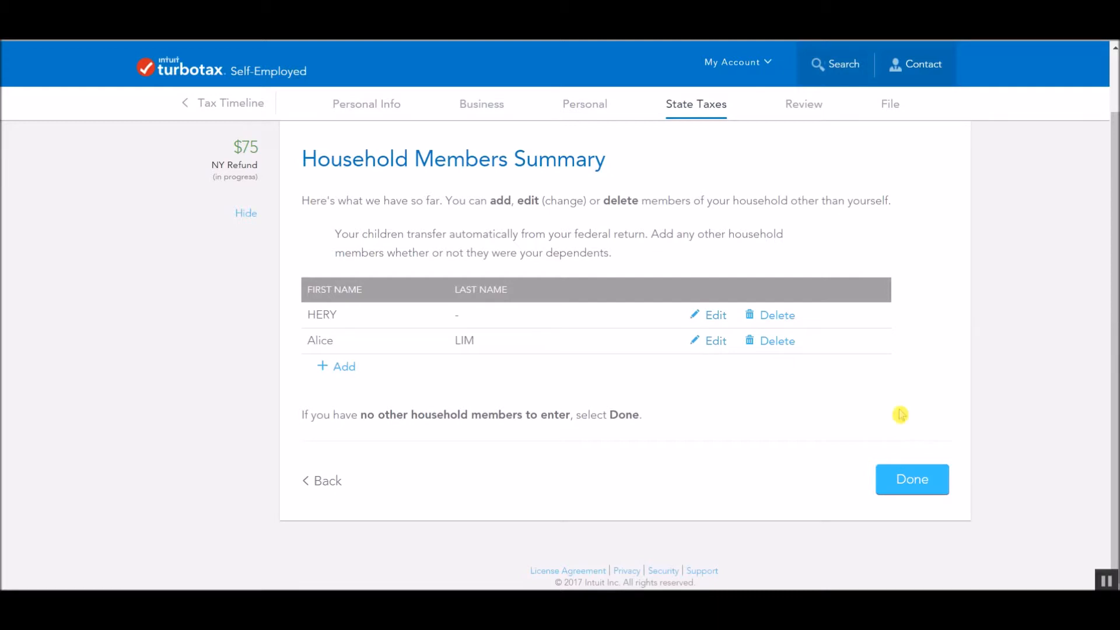
{"action": "left_click", "coordinate": [917, 489]}
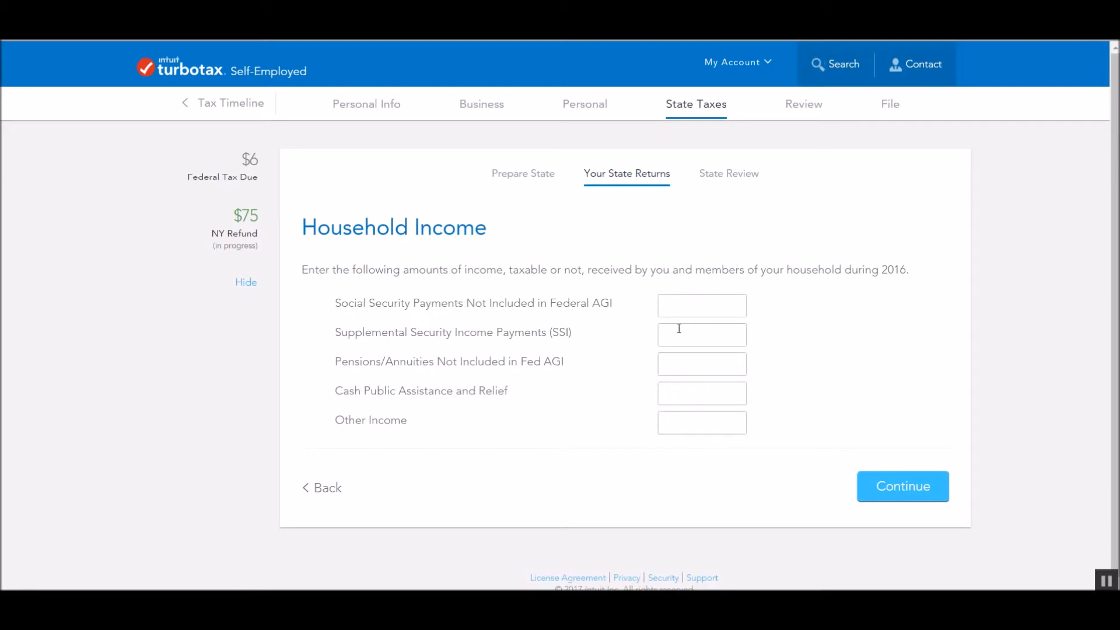
{"action": "left_click", "coordinate": [696, 304]}
{"action": "left_click", "coordinate": [695, 331]}
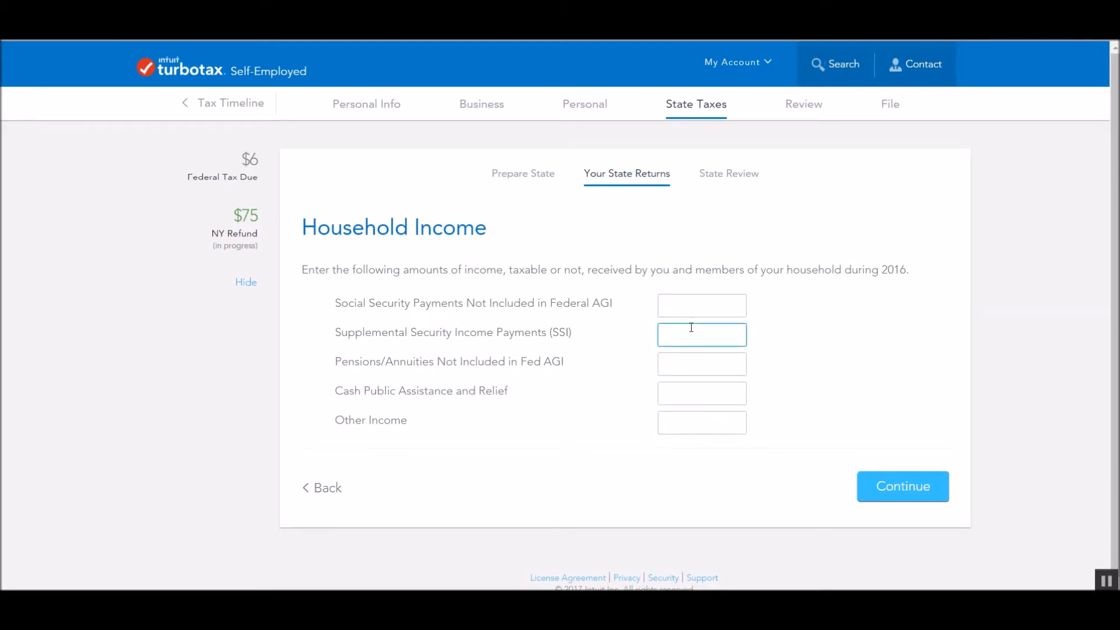
{"action": "left_click", "coordinate": [696, 358]}
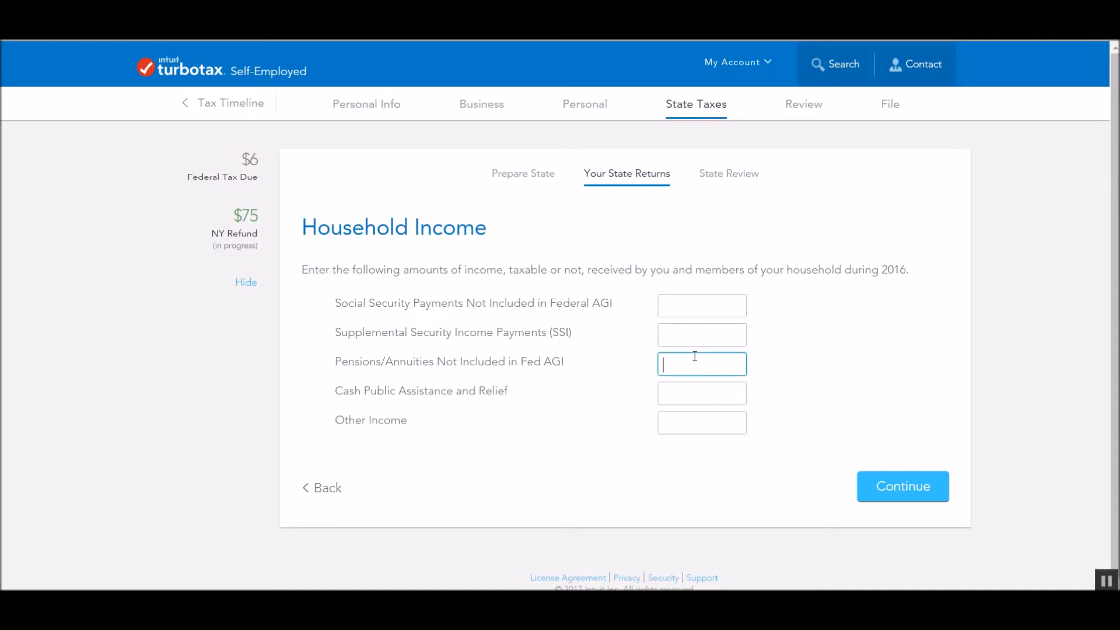
{"action": "left_click", "coordinate": [700, 389]}
{"action": "left_click", "coordinate": [703, 420]}
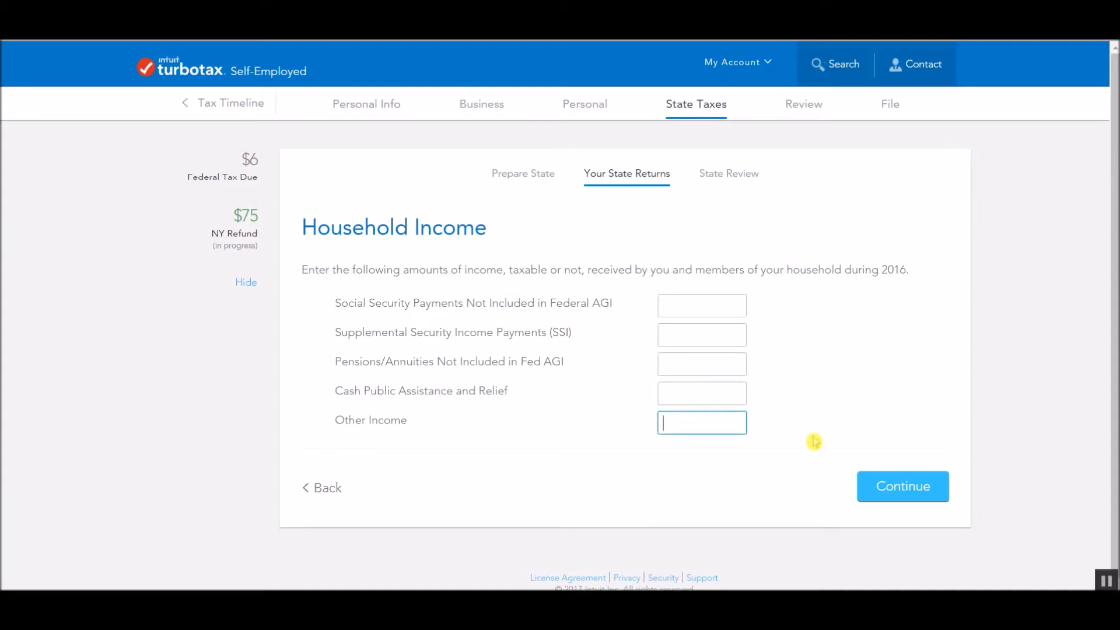
{"action": "left_click", "coordinate": [892, 477]}
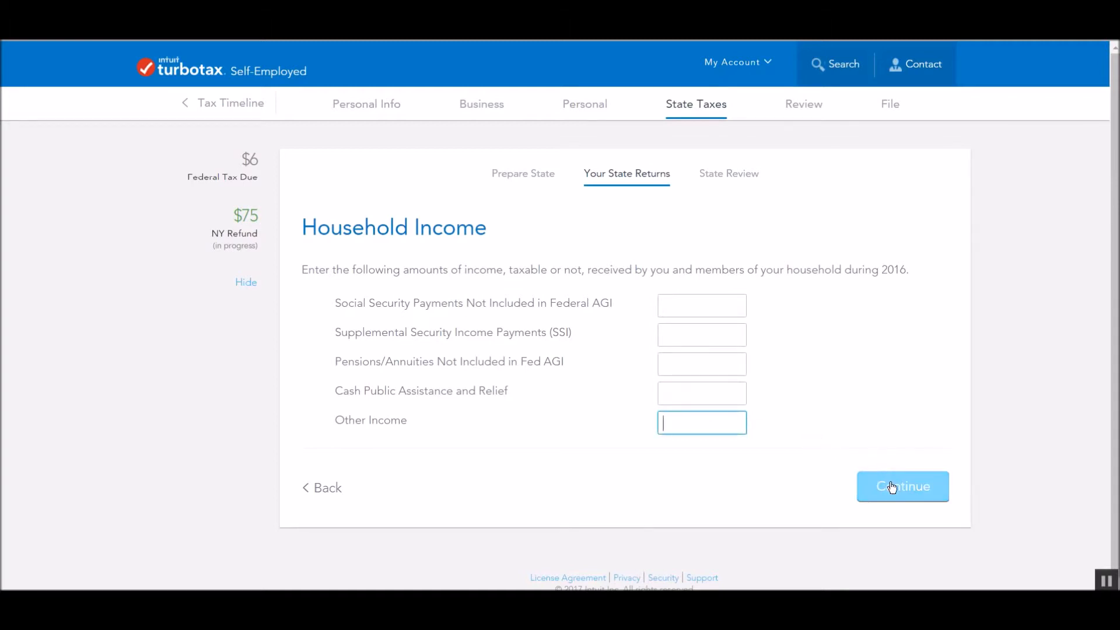
{"action": "left_click", "coordinate": [892, 488]}
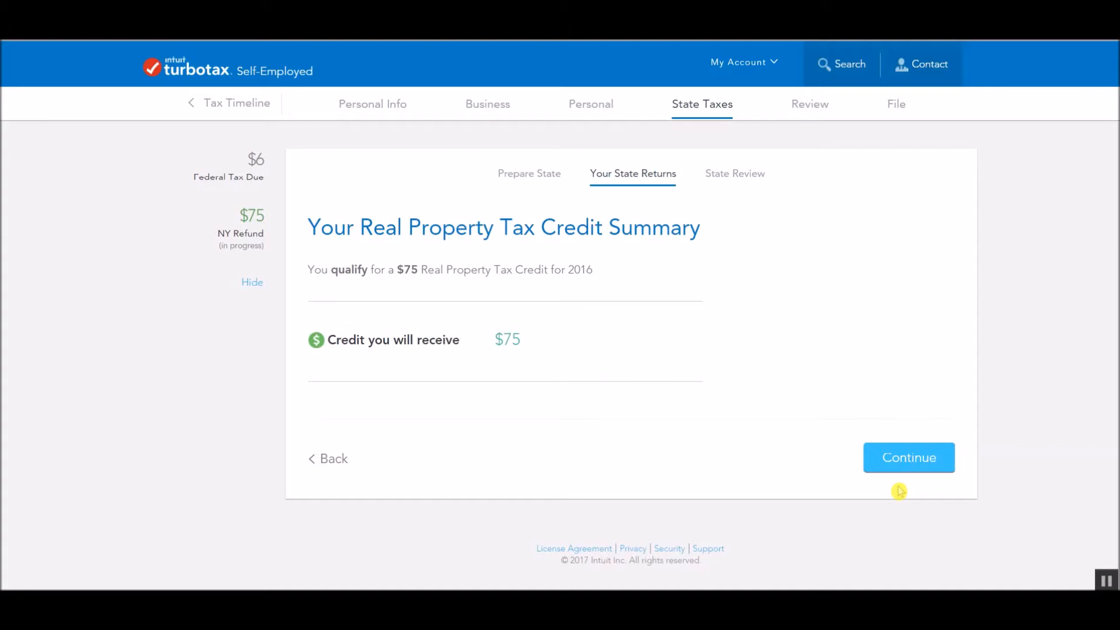
Accept the Real Property Tax Credit summary and finish the New York credits and taxes list without starting any other credit
{"action": "left_click", "coordinate": [902, 464]}
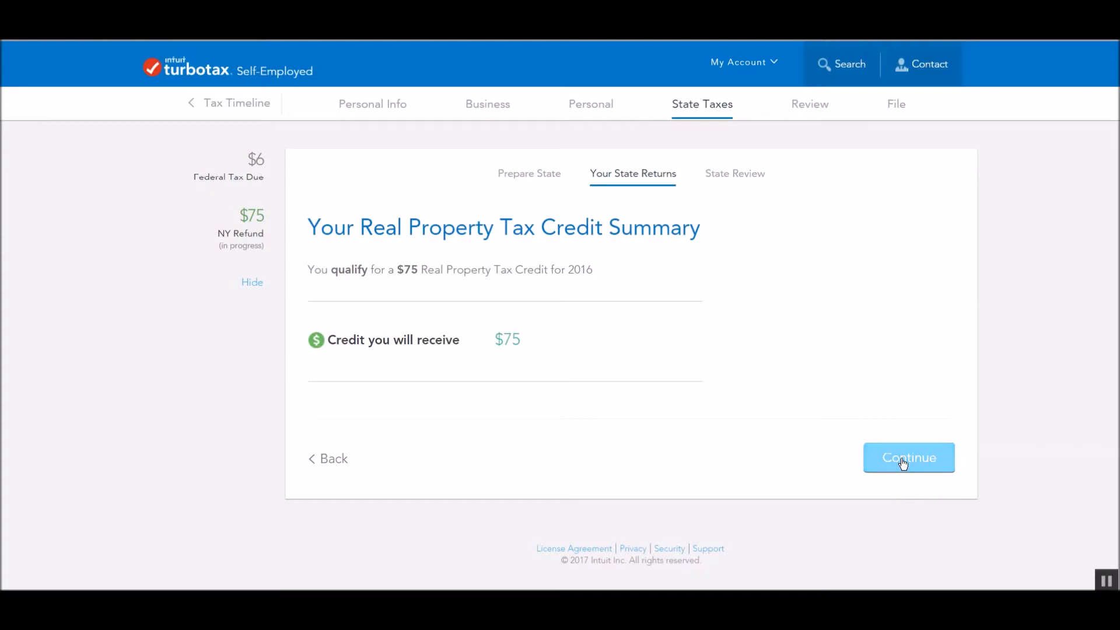
{"action": "left_click", "coordinate": [903, 464]}
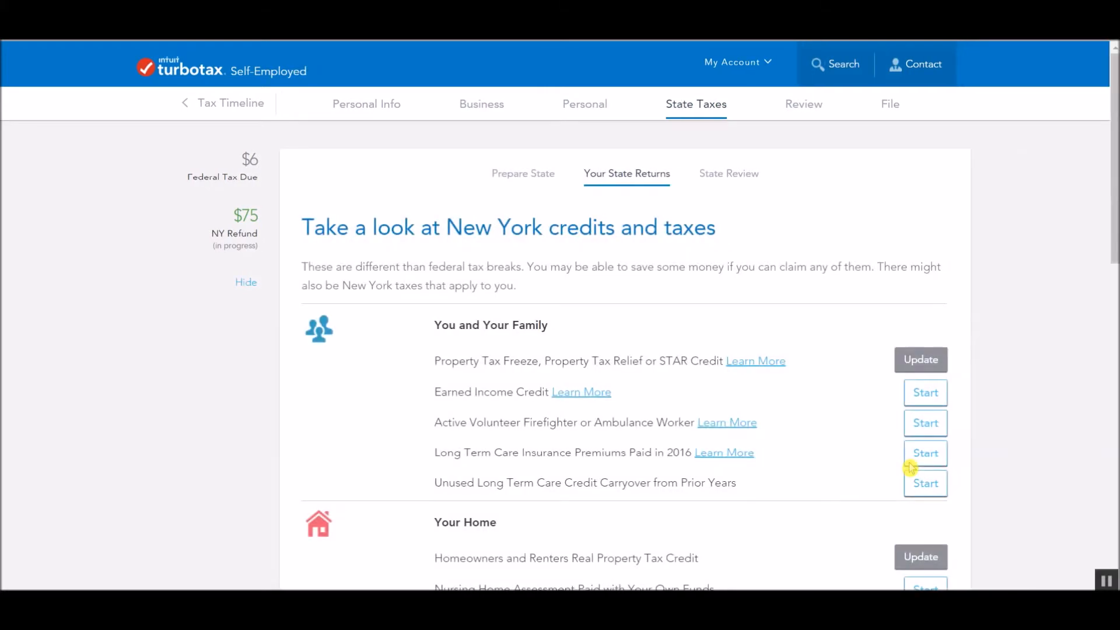
{"action": "scroll", "coordinate": [624, 350], "scroll_direction": "down", "scroll_amount": 3}
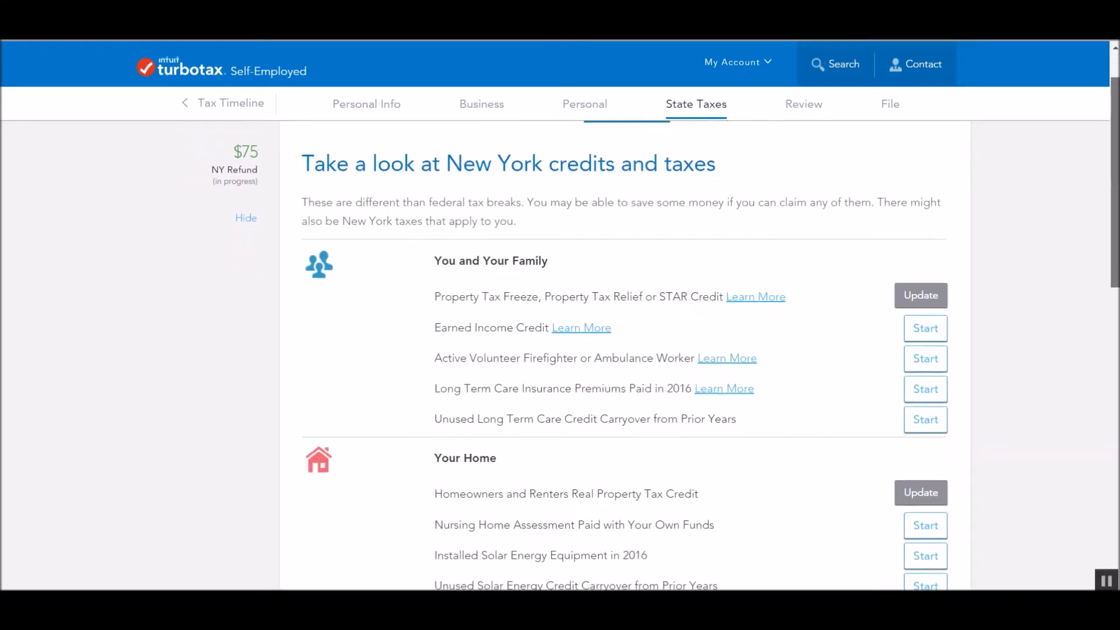
{"action": "scroll", "coordinate": [624, 350], "scroll_direction": "down", "scroll_amount": 5}
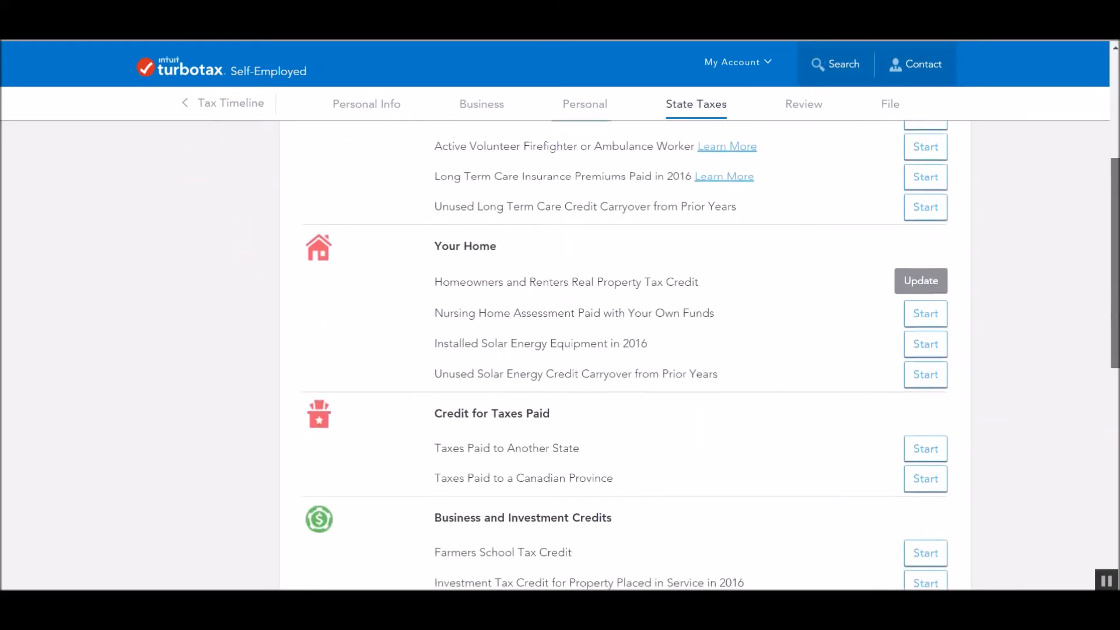
{"action": "scroll", "coordinate": [624, 350], "scroll_direction": "down", "scroll_amount": 5}
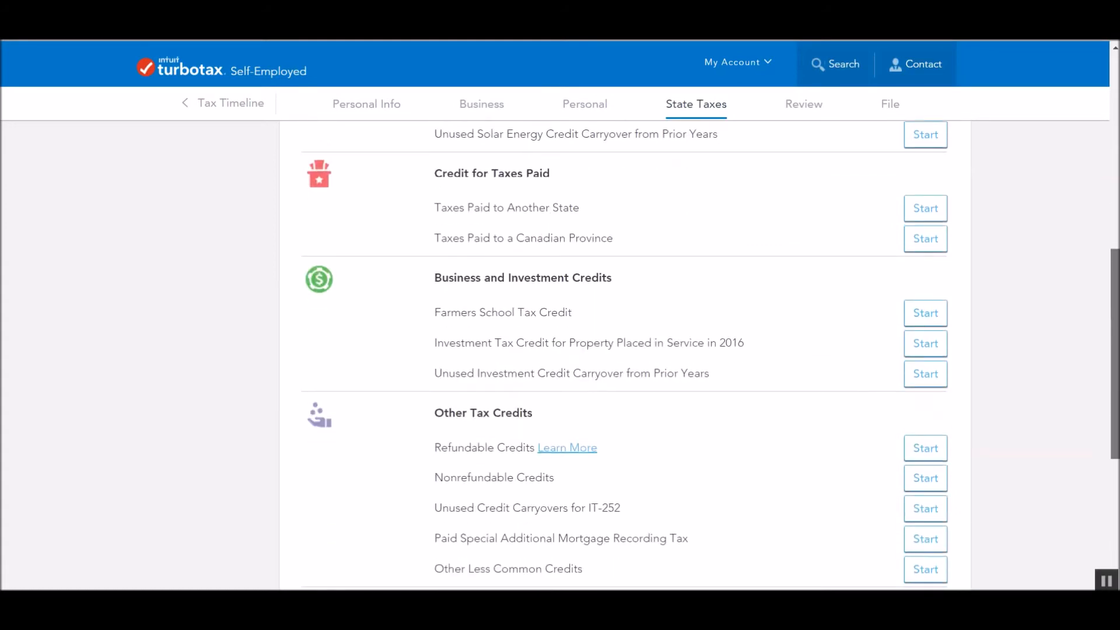
{"action": "scroll", "coordinate": [624, 350], "scroll_direction": "down", "scroll_amount": 4}
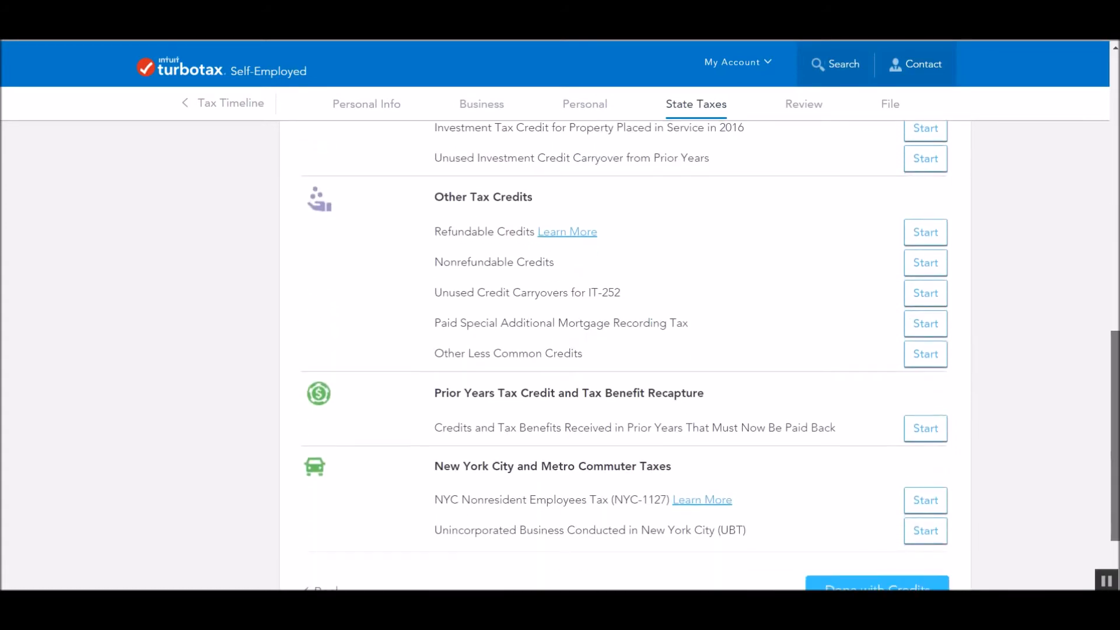
{"action": "scroll", "coordinate": [624, 350], "scroll_direction": "up", "scroll_amount": 7}
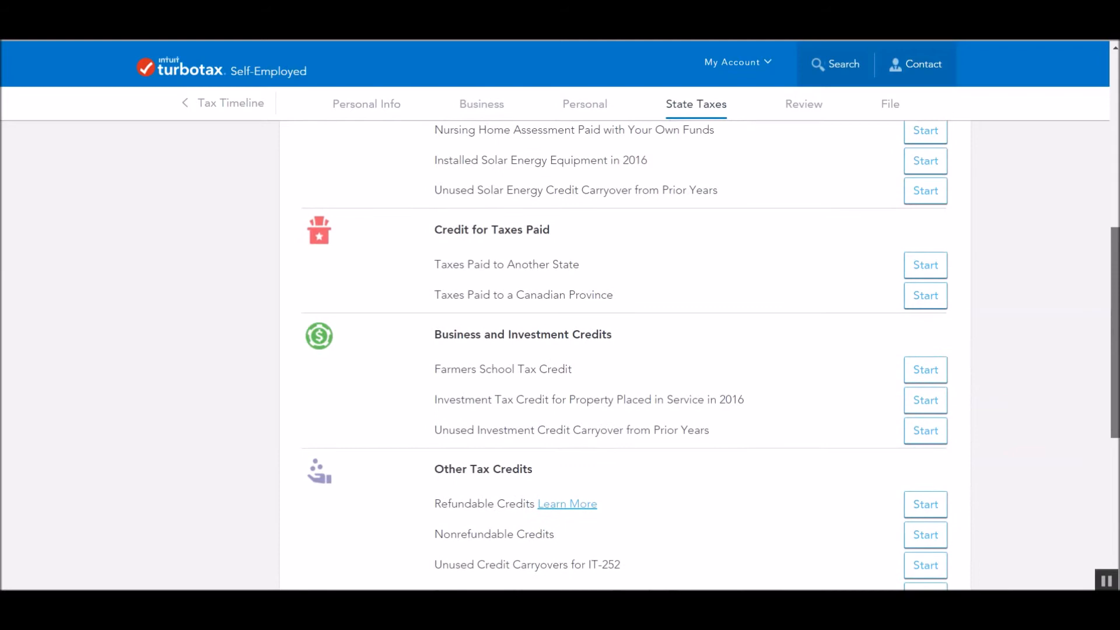
{"action": "scroll", "coordinate": [624, 350], "scroll_direction": "up", "scroll_amount": 5}
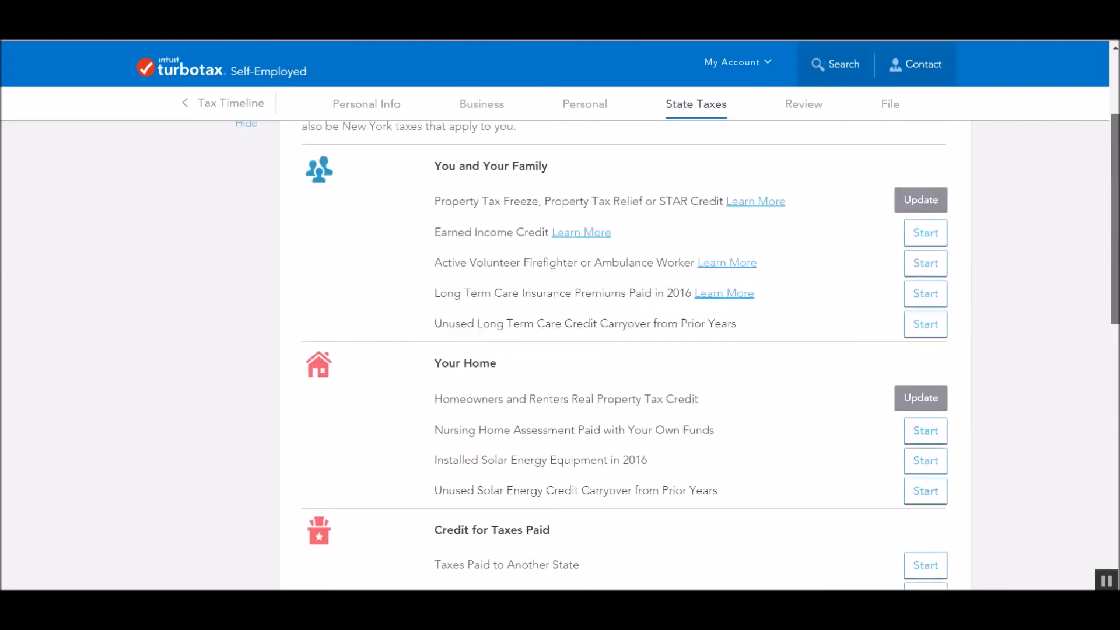
{"action": "scroll", "coordinate": [1038, 497], "scroll_direction": "up", "scroll_amount": 1}
{"action": "scroll", "coordinate": [1037, 497], "scroll_direction": "down", "scroll_amount": 10}
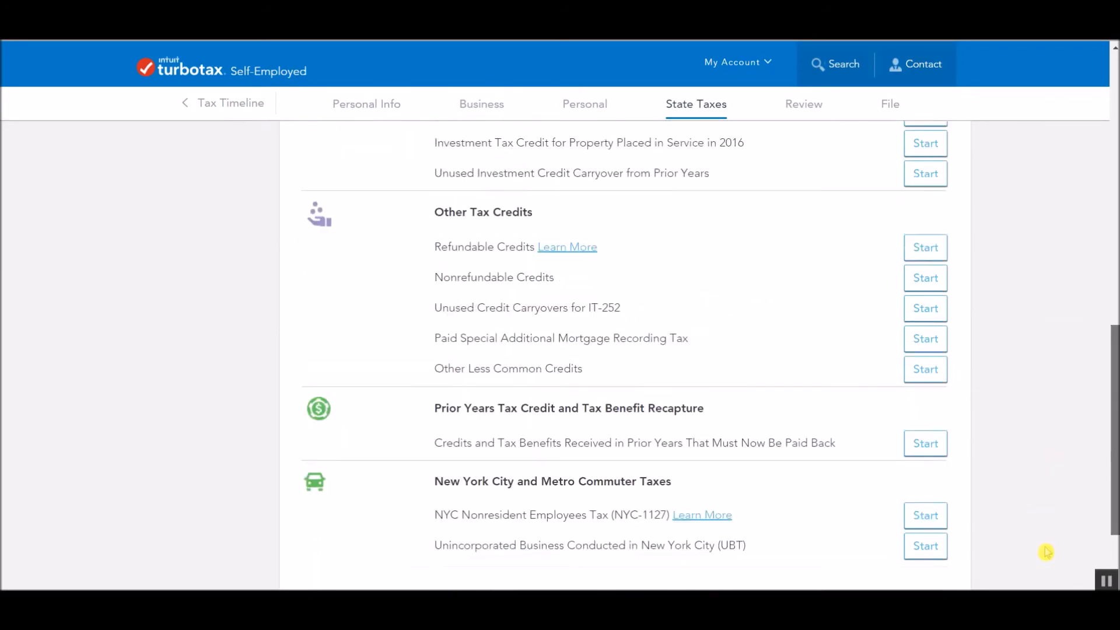
{"action": "left_click", "coordinate": [884, 479]}
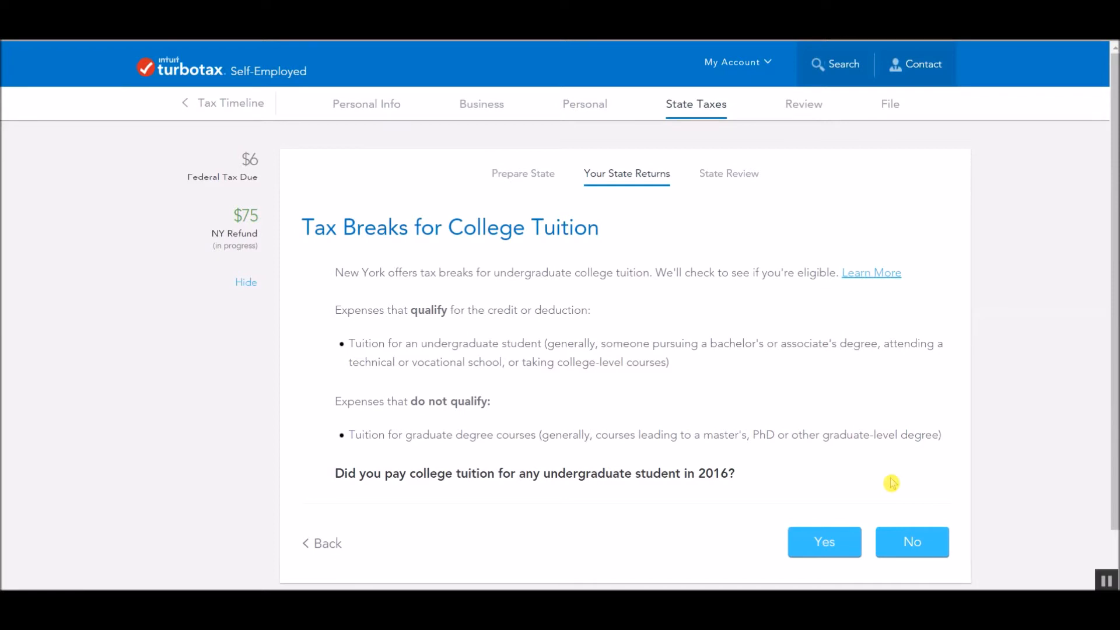
Answer No to paying undergraduate college tuition and No to making untaxed out-of-state purchases in 2016
{"action": "left_click", "coordinate": [922, 548]}
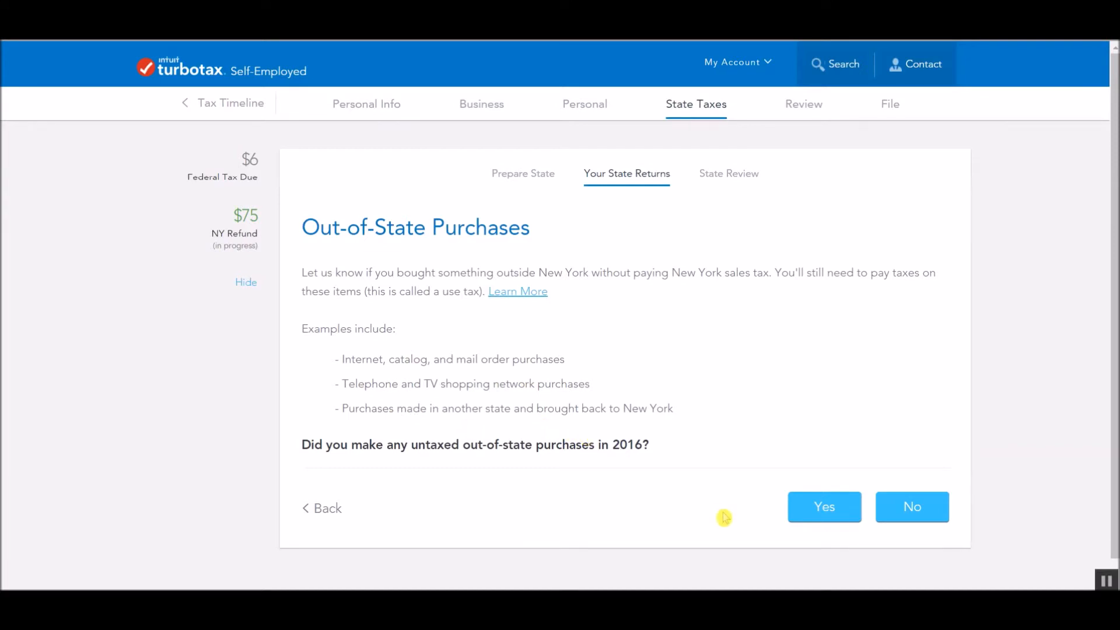
{"action": "left_click", "coordinate": [911, 509]}
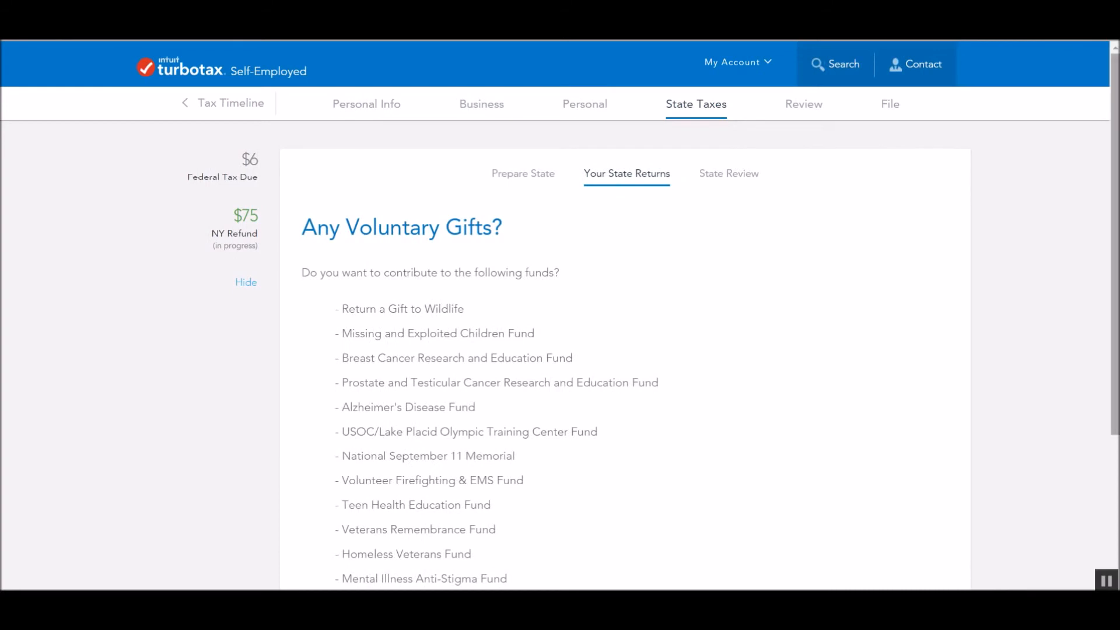
Decline contributing to the voluntary gift funds and skip the Underpayment Penalty section
{"action": "scroll", "coordinate": [1117, 409], "scroll_direction": "down", "scroll_amount": 4}
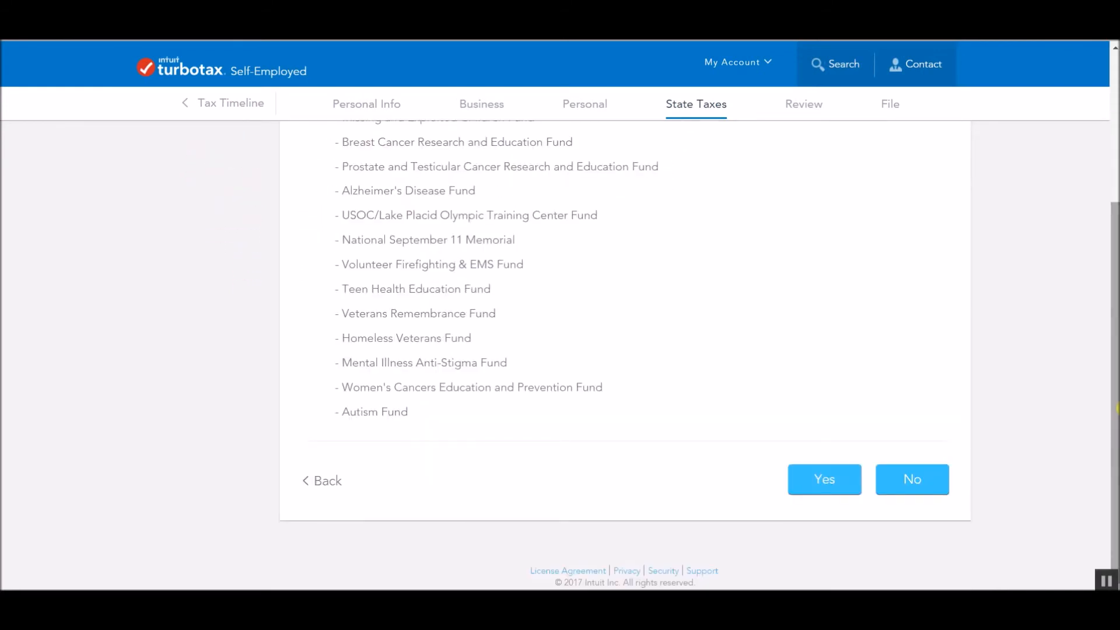
{"action": "left_click", "coordinate": [914, 494]}
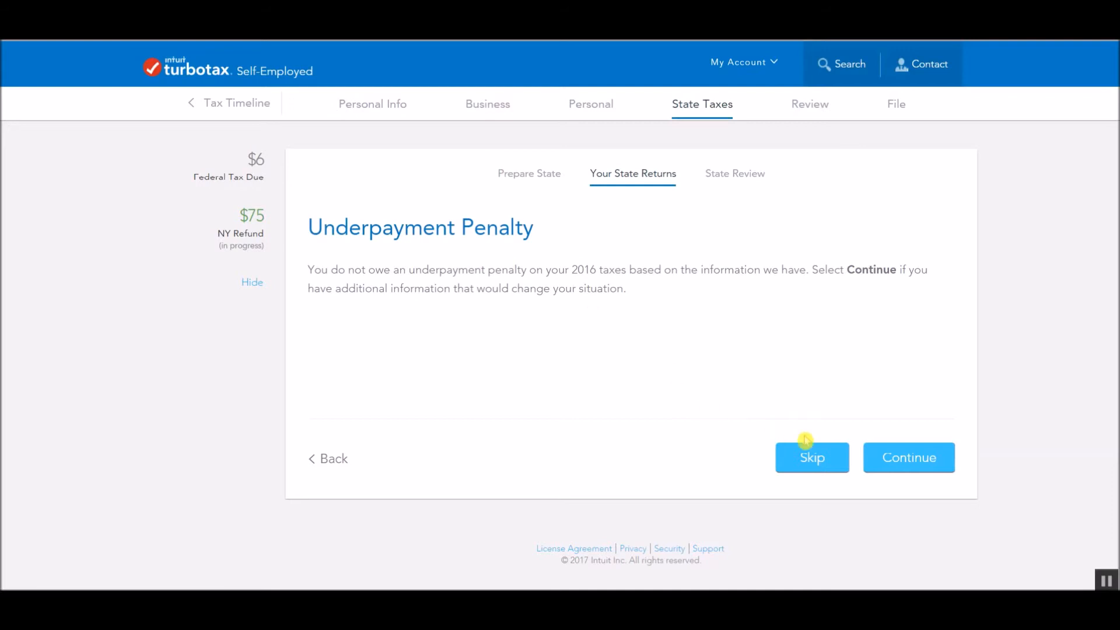
{"action": "left_click", "coordinate": [816, 449]}
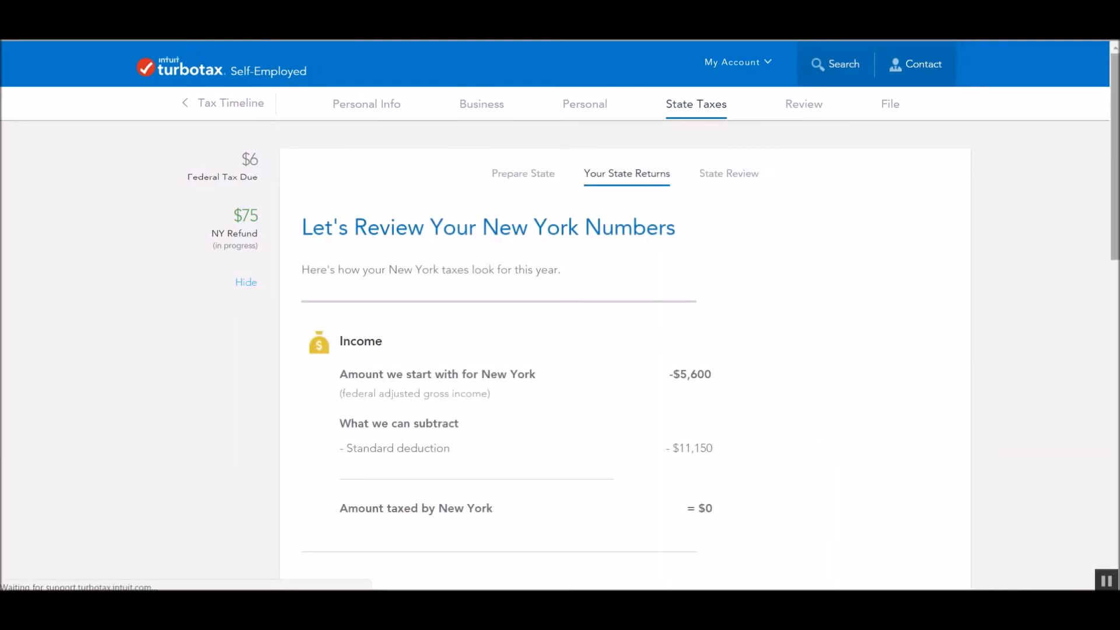
Review the New York numbers summary, covering income, standard deduction, taxes, credits, withholding and the total state refund
{"action": "scroll", "coordinate": [624, 350], "scroll_direction": "down", "scroll_amount": 6}
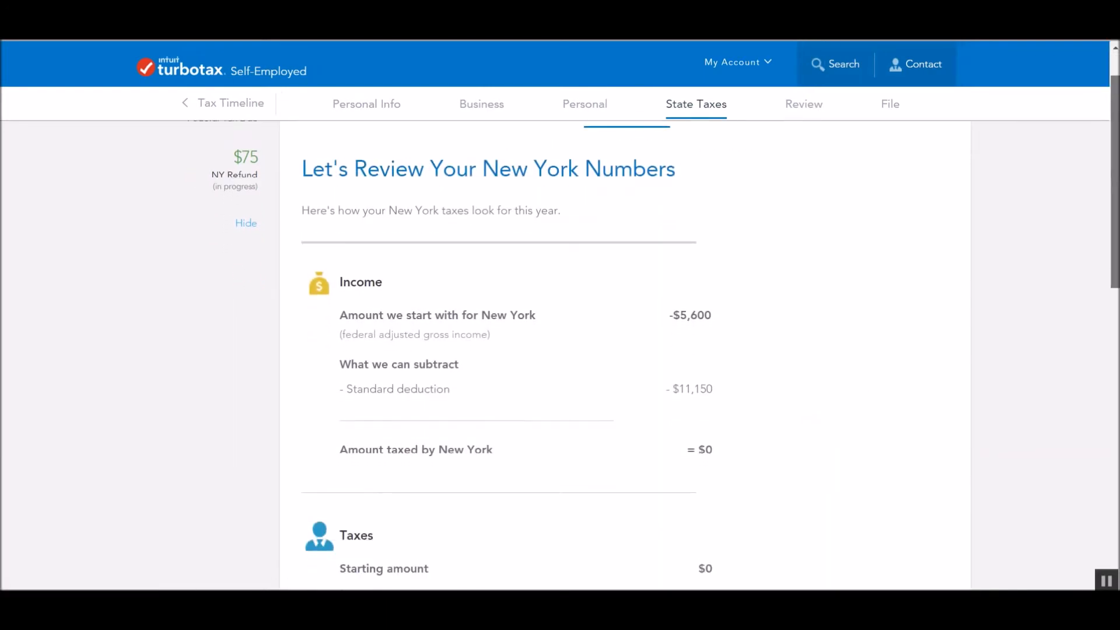
{"action": "scroll", "coordinate": [624, 350], "scroll_direction": "up", "scroll_amount": 2}
{"action": "scroll", "coordinate": [624, 350], "scroll_direction": "down", "scroll_amount": 5}
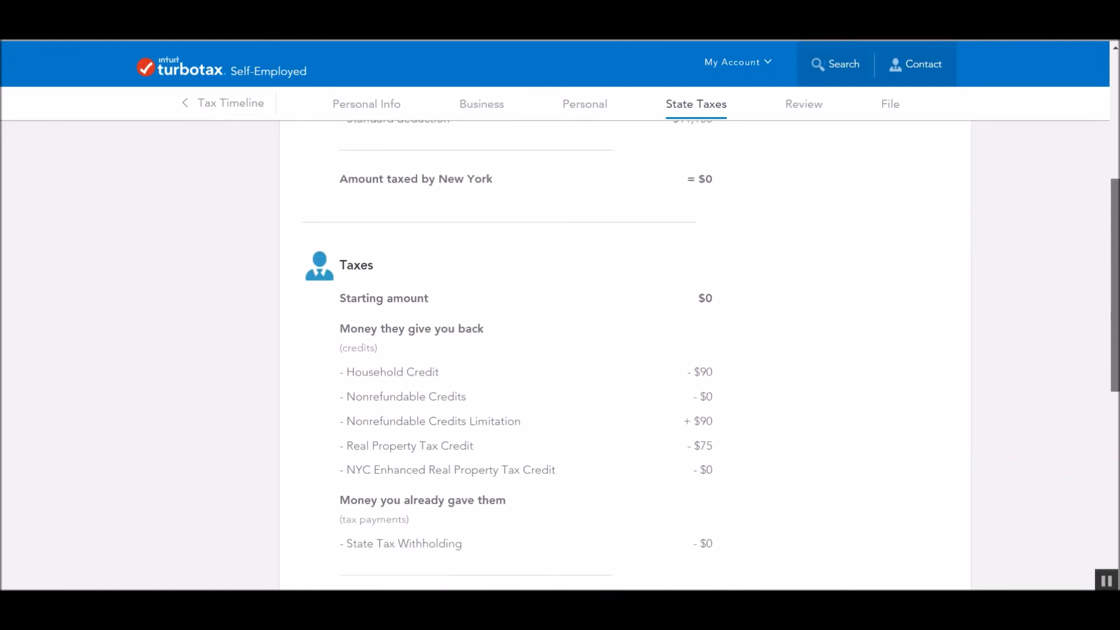
{"action": "scroll", "coordinate": [560, 350], "scroll_direction": "down", "scroll_amount": 3}
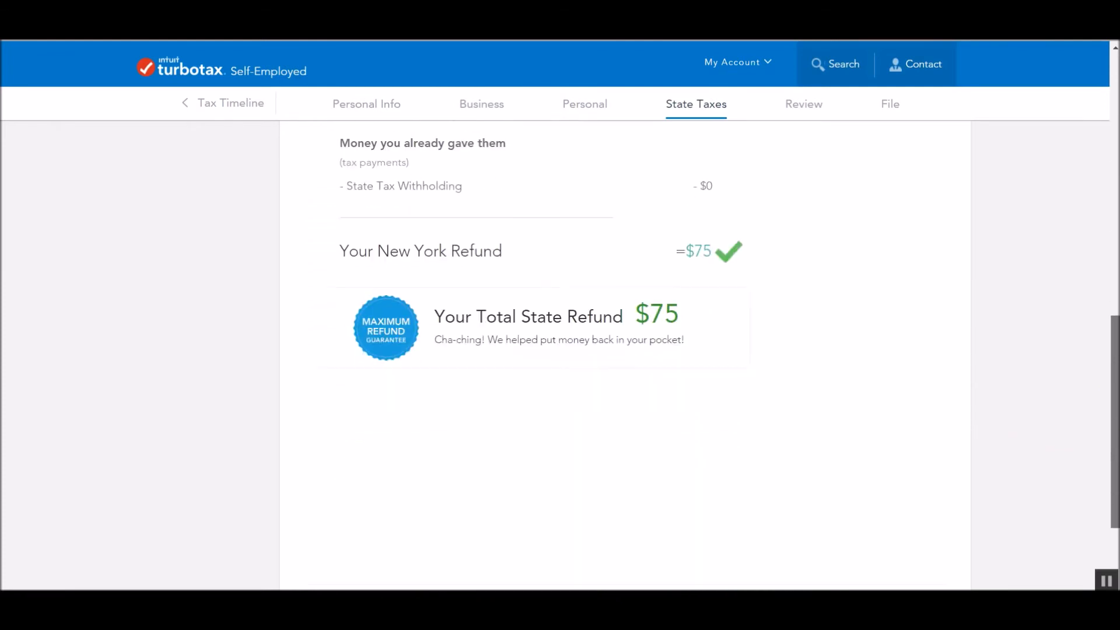
{"action": "left_click_drag", "start_coordinate": [518, 315], "coordinate": [774, 324]}
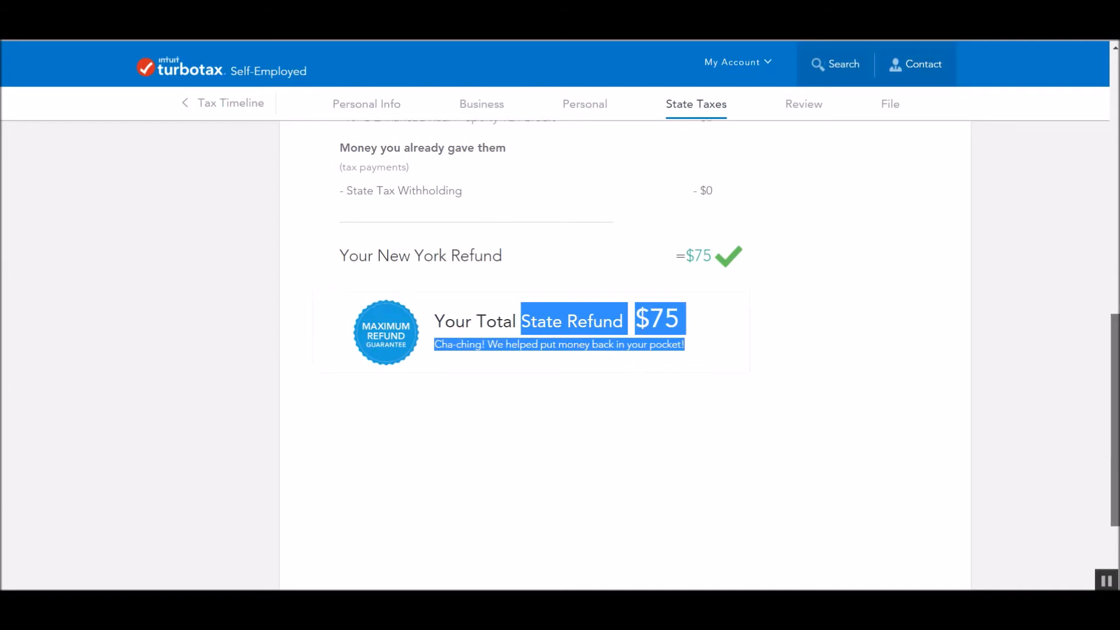
{"action": "scroll", "coordinate": [774, 325], "scroll_direction": "up", "scroll_amount": 3}
{"action": "scroll", "coordinate": [560, 350], "scroll_direction": "up", "scroll_amount": 4}
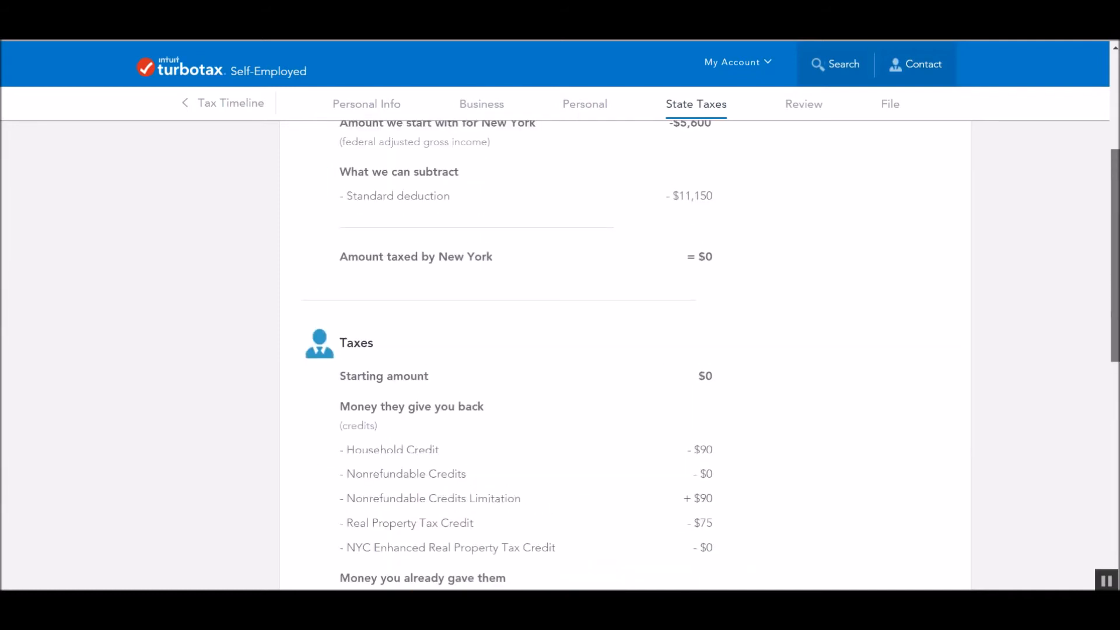
{"action": "scroll", "coordinate": [560, 350], "scroll_direction": "up", "scroll_amount": 4}
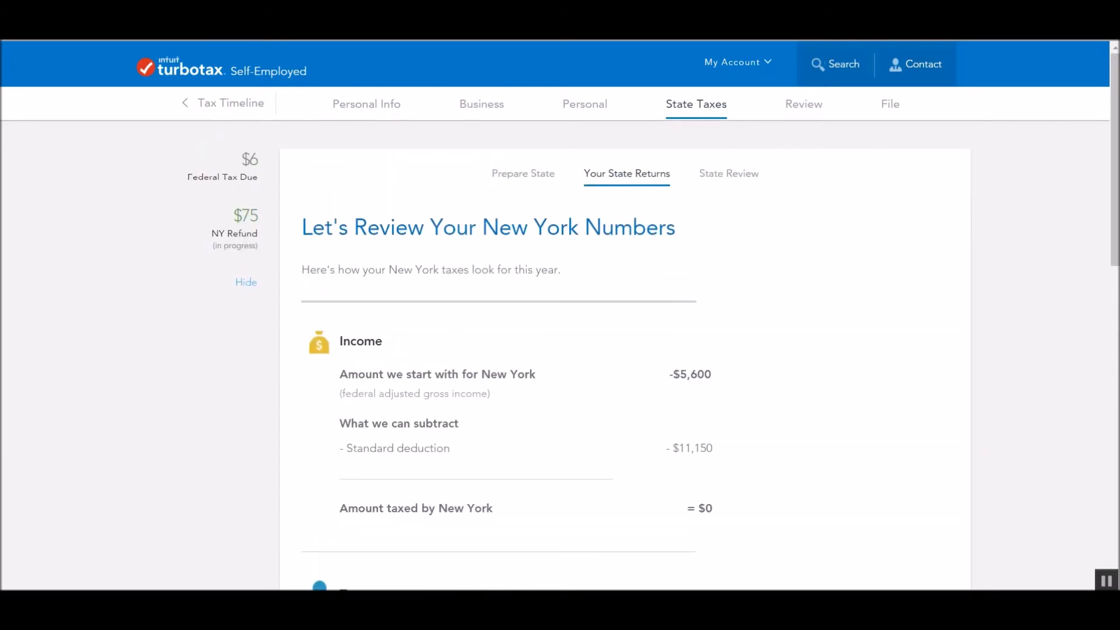
{"action": "scroll", "coordinate": [624, 350], "scroll_direction": "down", "scroll_amount": 1}
{"action": "scroll", "coordinate": [560, 350], "scroll_direction": "down", "scroll_amount": 5}
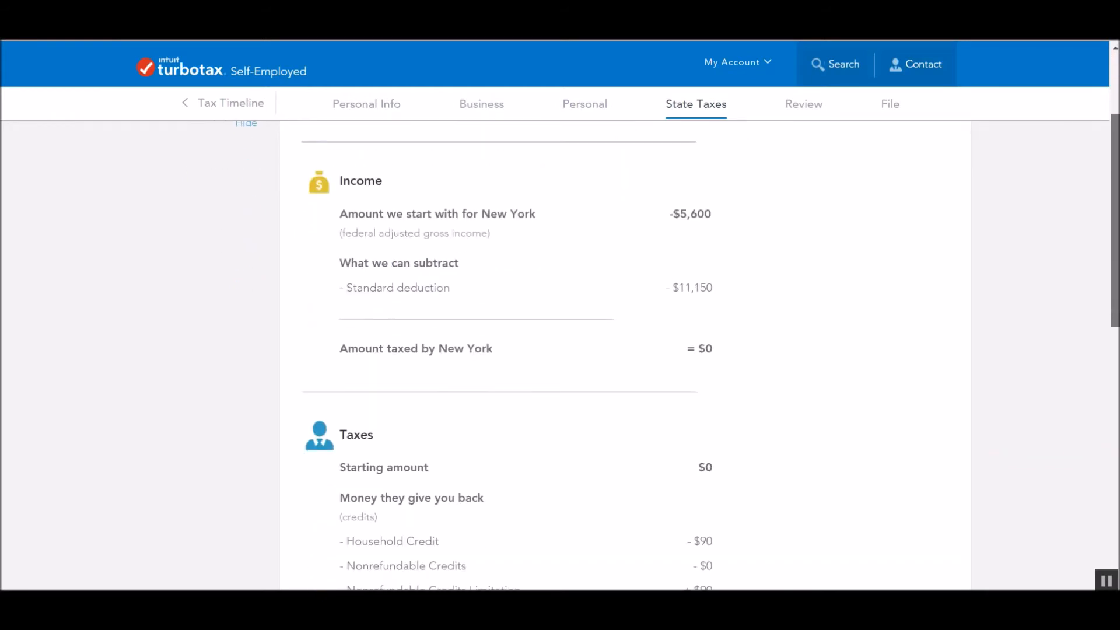
{"action": "scroll", "coordinate": [560, 350], "scroll_direction": "down", "scroll_amount": 7}
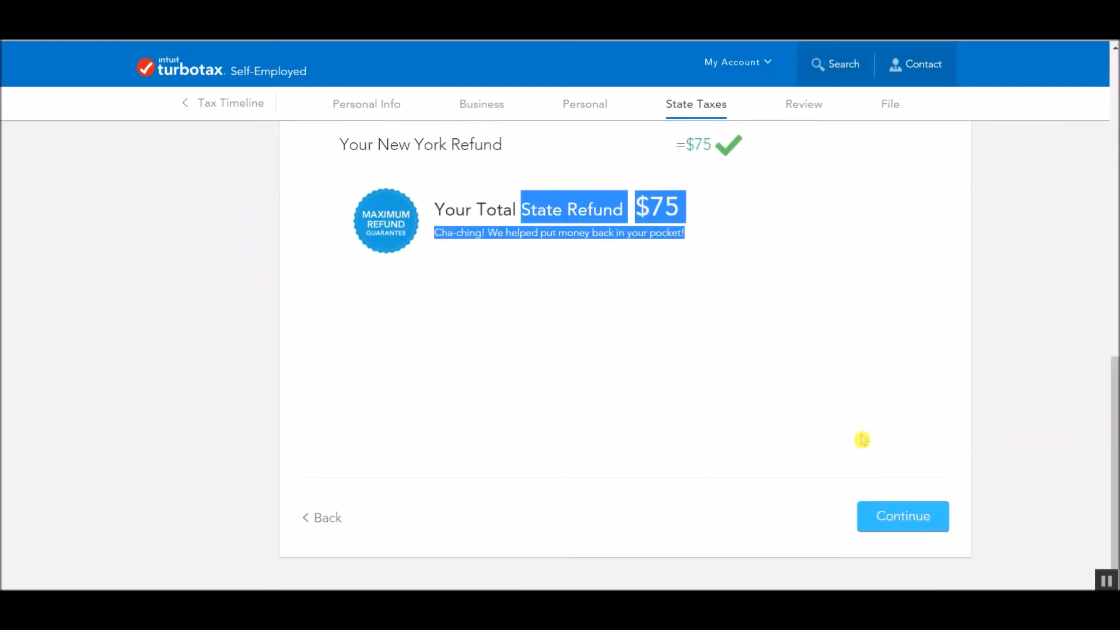
Accept the New York numbers and answer No to knowing of a recent event that affects the New York return
{"action": "left_click", "coordinate": [918, 528]}
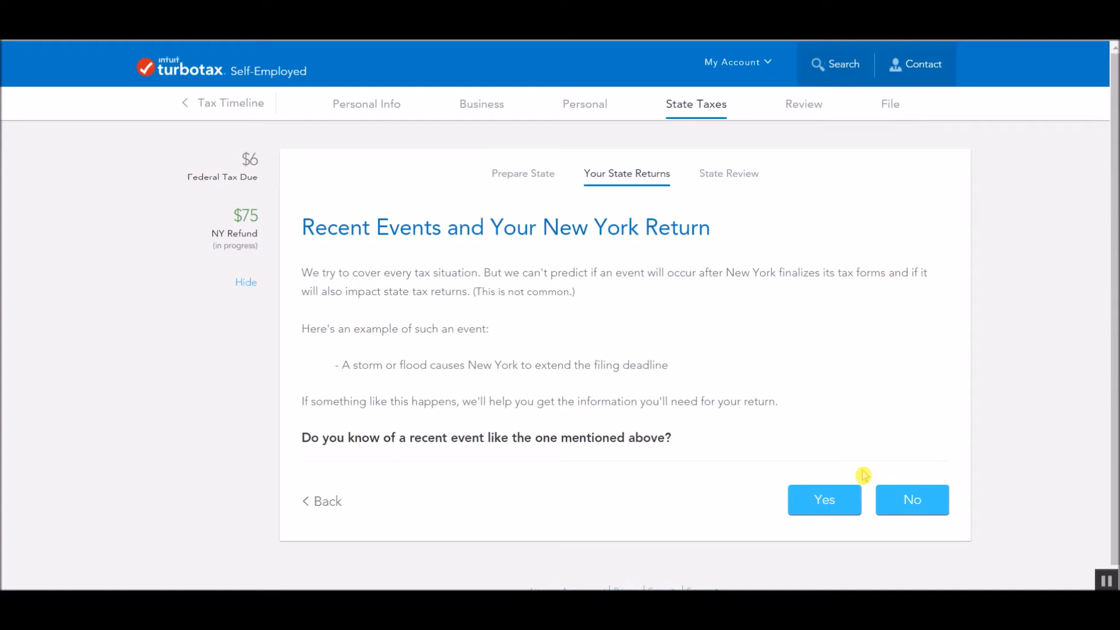
{"action": "left_click", "coordinate": [832, 496]}
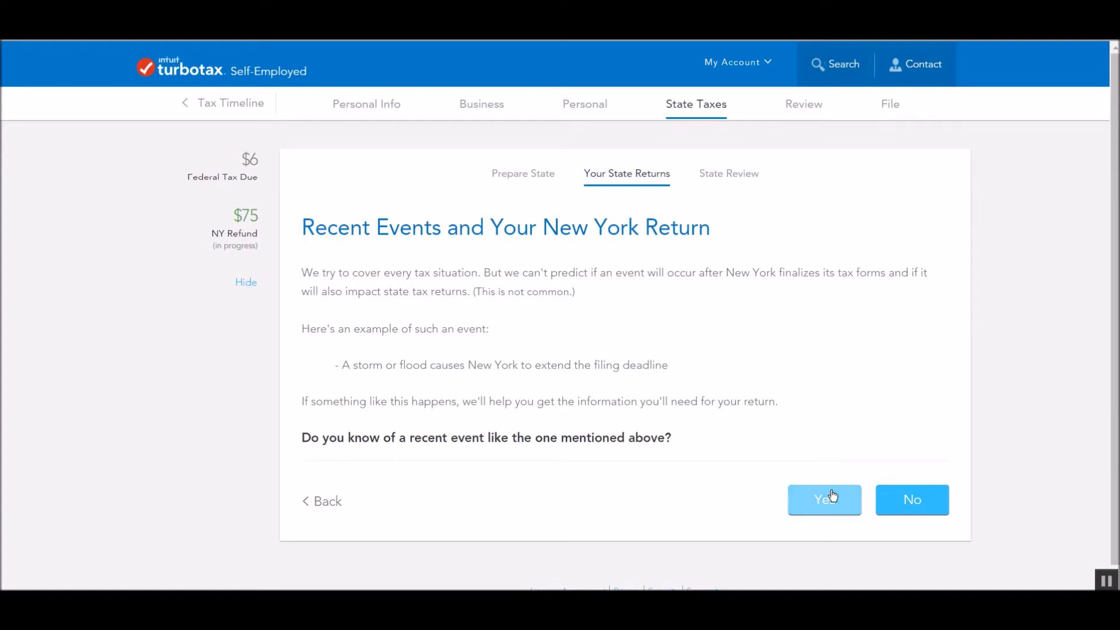
{"action": "left_click", "coordinate": [920, 516]}
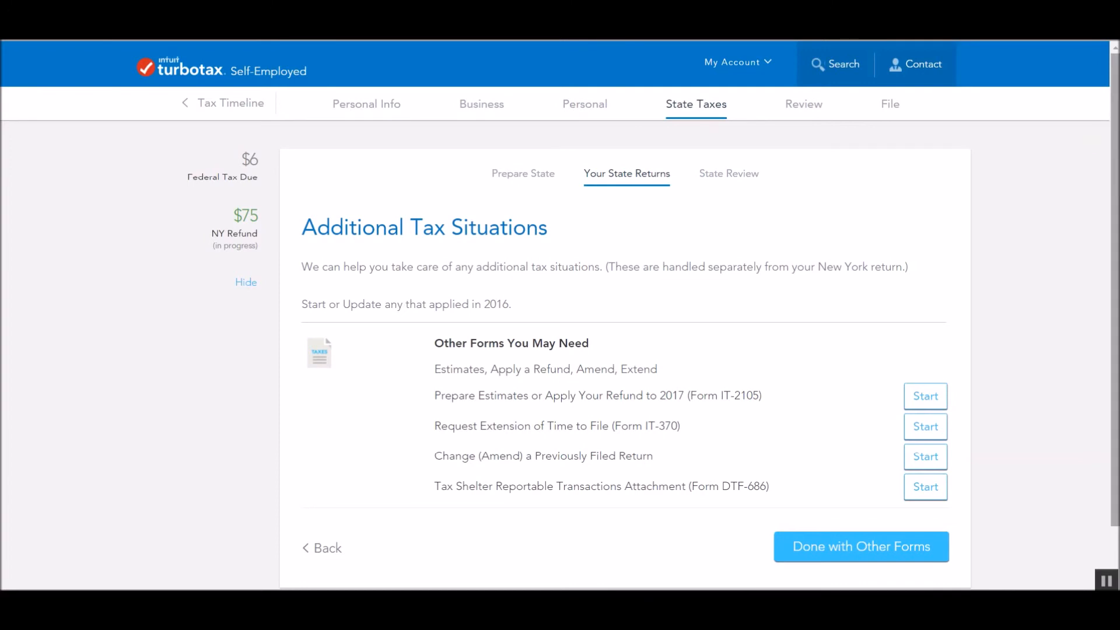
Look over the other forms for additional tax situations and finish that section without starting any of them
{"action": "scroll", "coordinate": [542, 355], "scroll_direction": "down", "scroll_amount": 1}
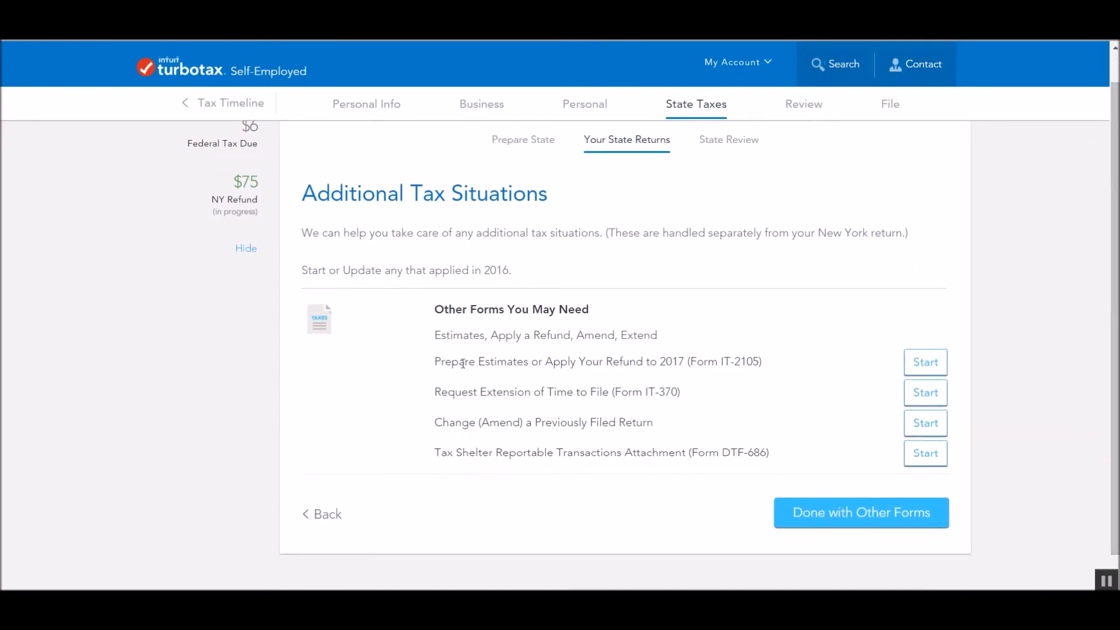
{"action": "left_click_drag", "start_coordinate": [473, 387], "coordinate": [512, 390]}
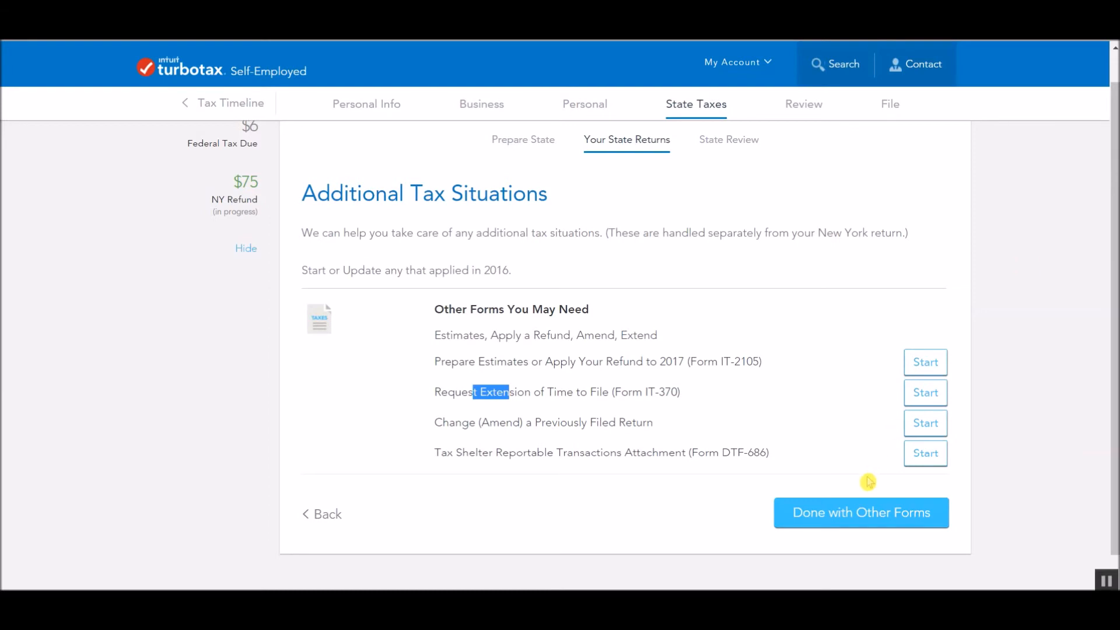
{"action": "left_click", "coordinate": [855, 511]}
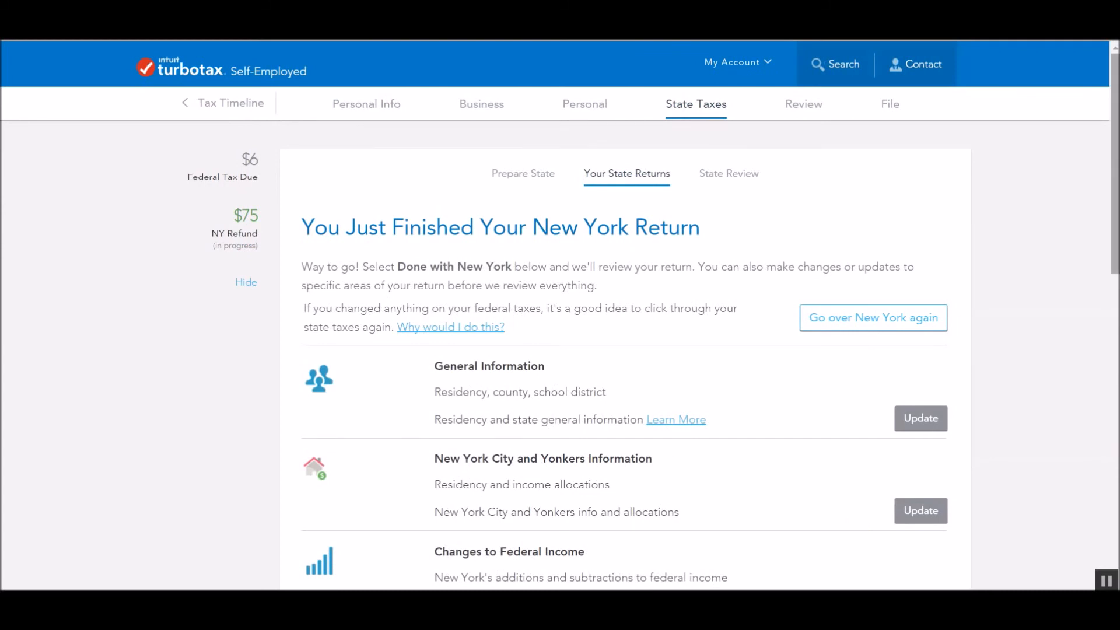
Mark the New York return as done and proceed past its Smart Check results
{"action": "left_click_drag", "start_coordinate": [1115, 264], "coordinate": [1116, 510]}
{"action": "left_click", "coordinate": [914, 545]}
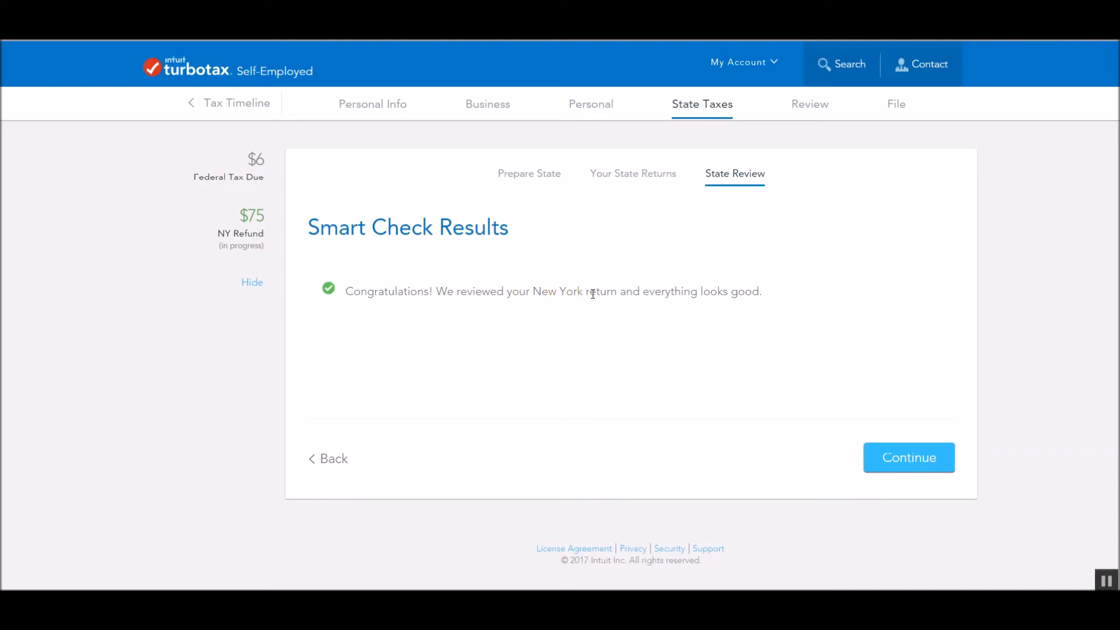
{"action": "left_click", "coordinate": [911, 460]}
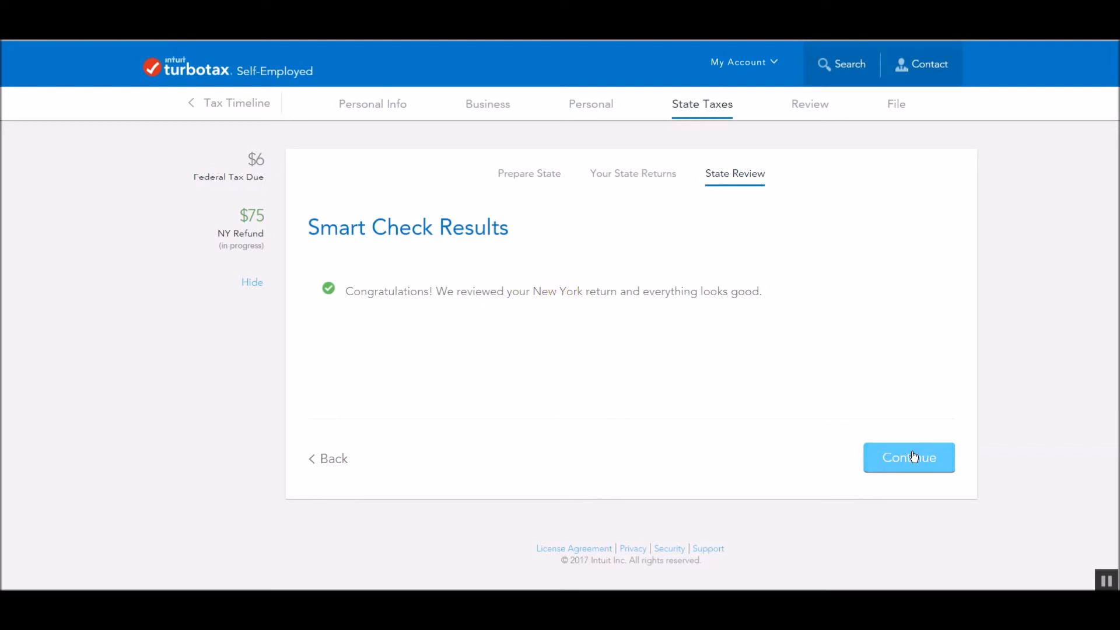
{"action": "left_click", "coordinate": [913, 461]}
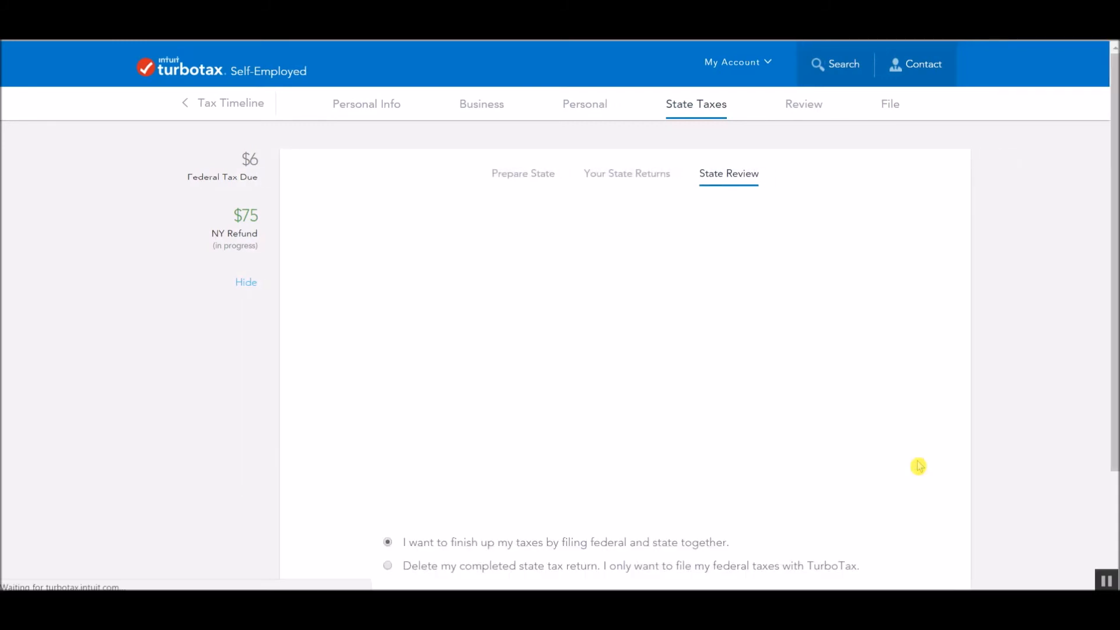
Review the state filing offer and submit it with the option to file federal and state taxes together
{"action": "scroll", "coordinate": [624, 355], "scroll_direction": "down", "scroll_amount": 1}
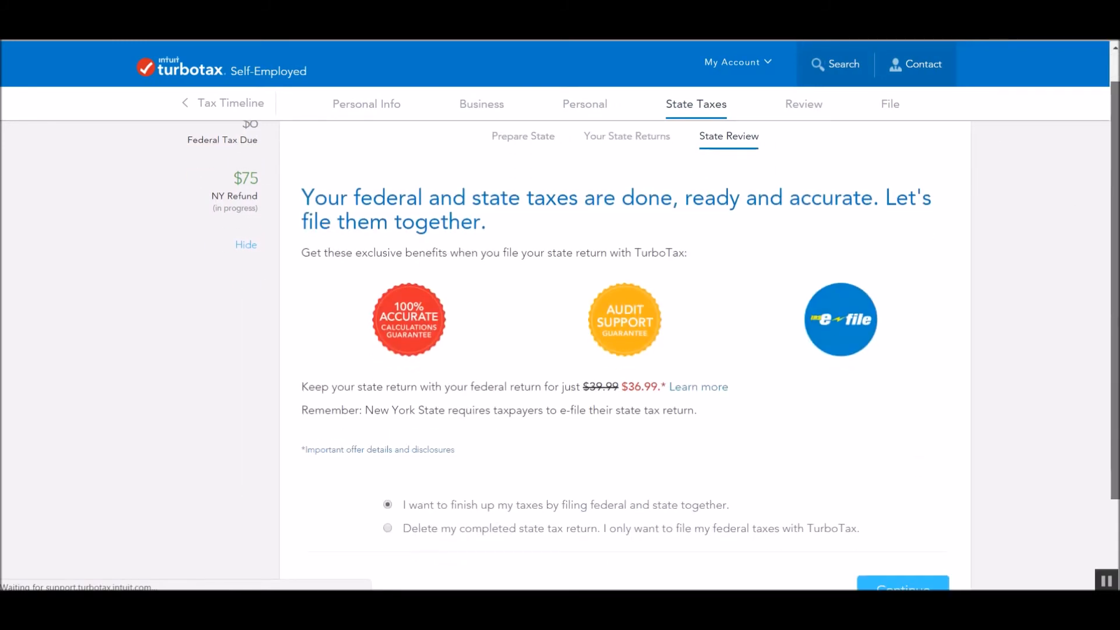
{"action": "scroll", "coordinate": [624, 350], "scroll_direction": "down", "scroll_amount": 1}
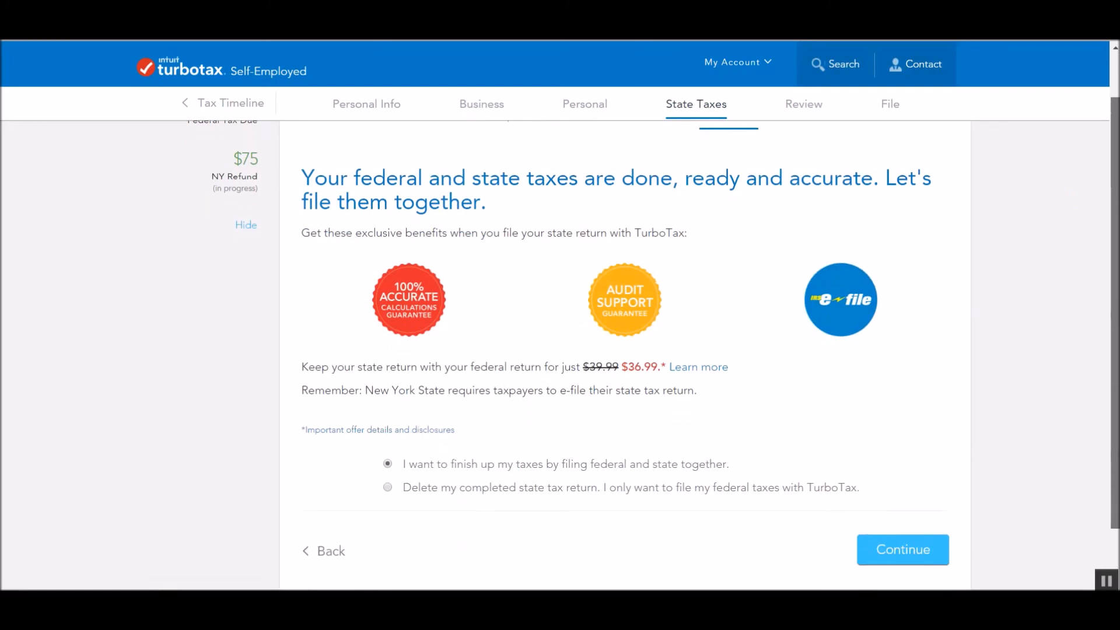
{"action": "scroll", "coordinate": [624, 356], "scroll_direction": "up", "scroll_amount": 1}
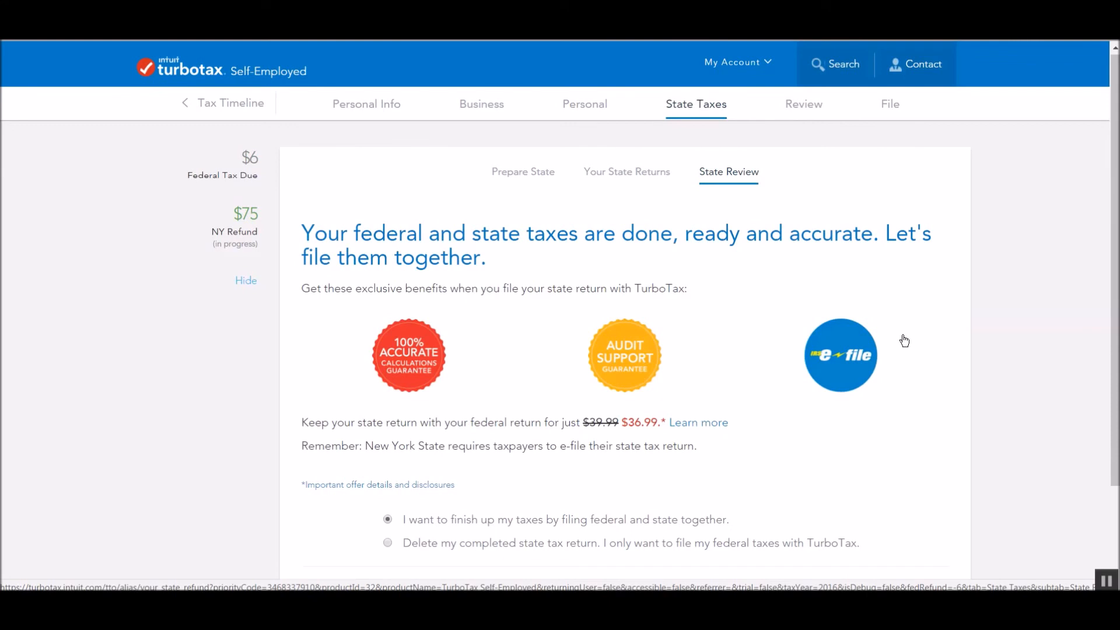
{"action": "scroll", "coordinate": [903, 340], "scroll_direction": "down", "scroll_amount": 2}
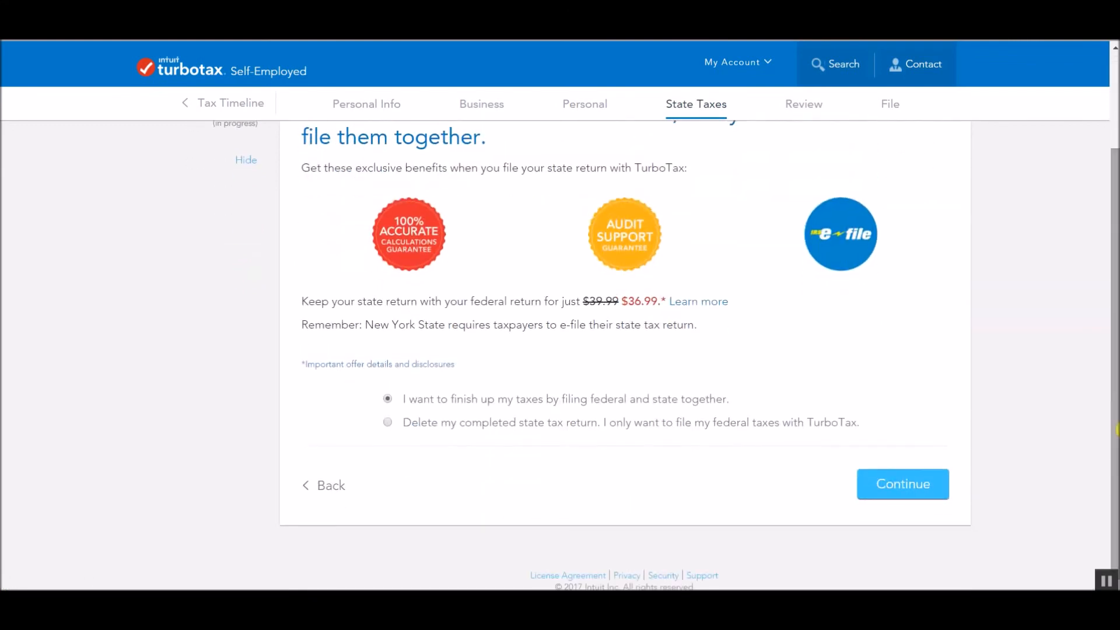
{"action": "left_click", "coordinate": [917, 480]}
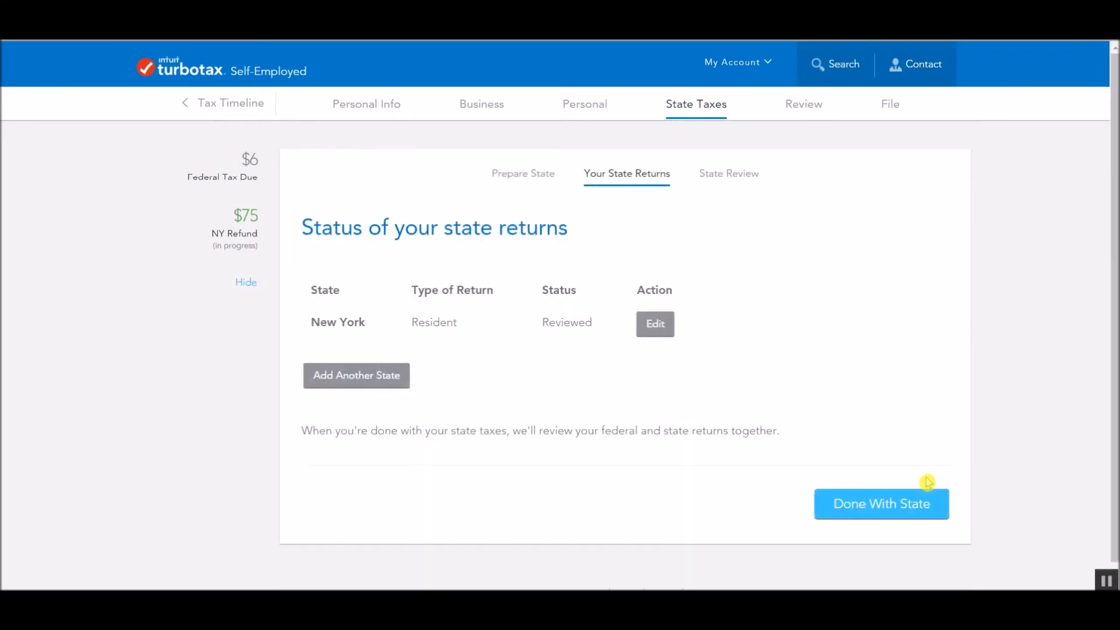
Finish the state taxes with New York as the only state and continue past the unfinished Health Insurance notice
{"action": "left_click", "coordinate": [886, 497]}
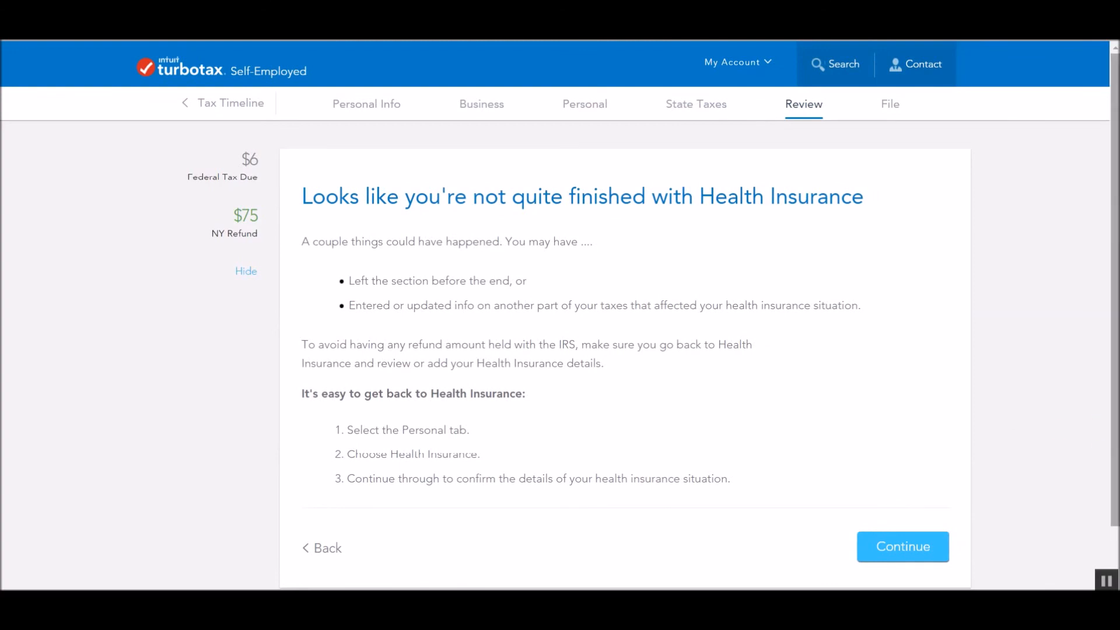
{"action": "left_click_drag", "start_coordinate": [1115, 421], "coordinate": [1114, 479]}
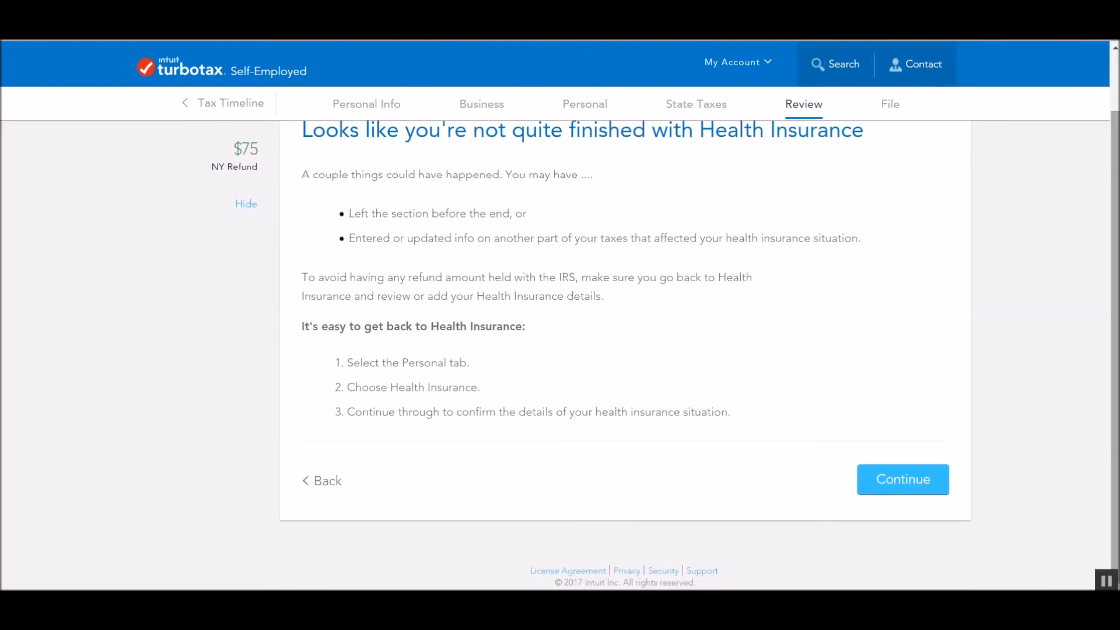
{"action": "left_click", "coordinate": [912, 482]}
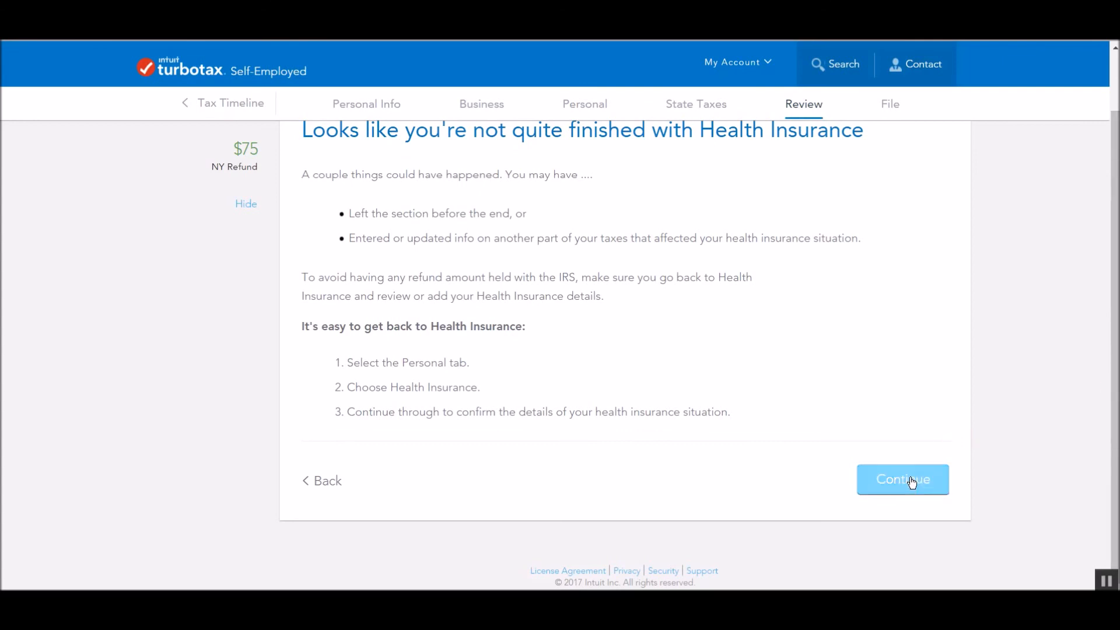